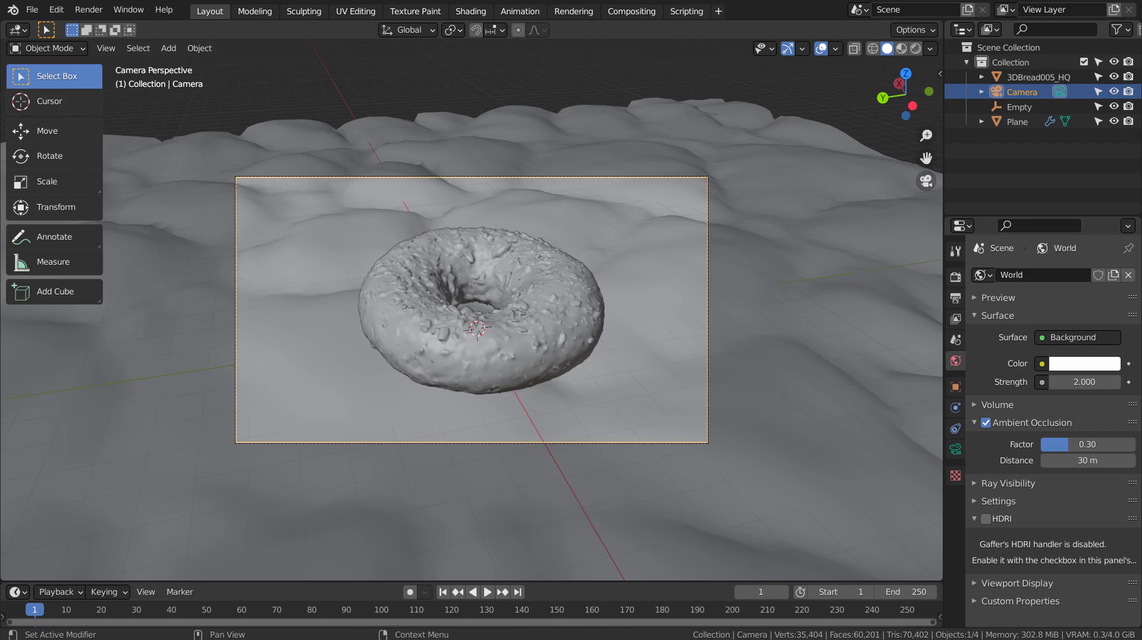
# Switch the viewport to Rendered shading and select both the bagel and the ground plane
pyautogui.click(578, 346)
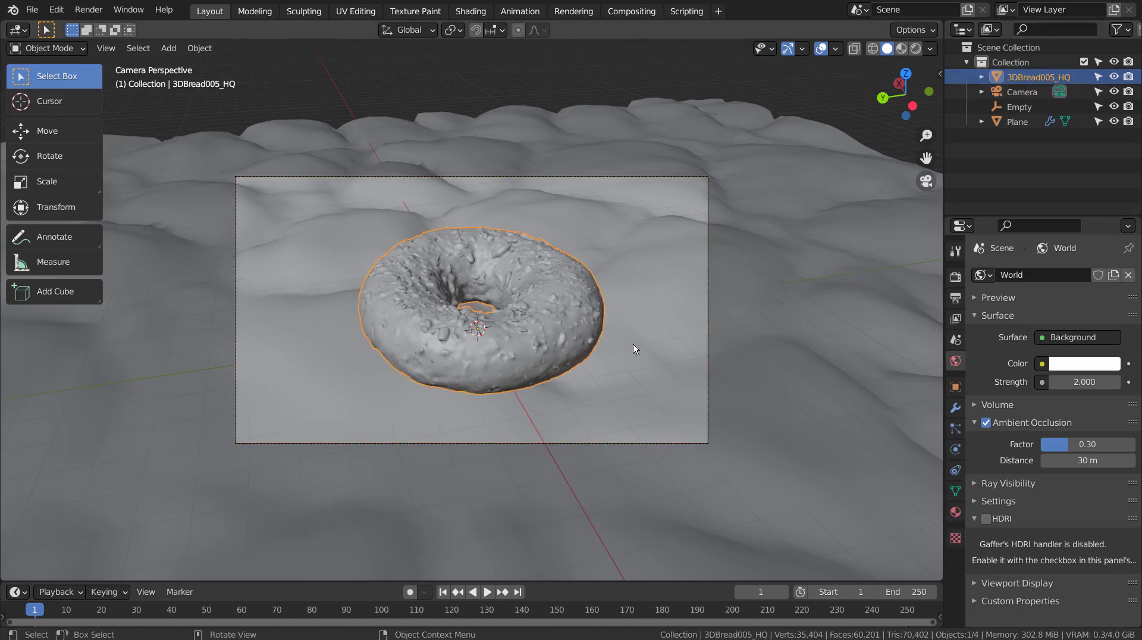
pyautogui.click(673, 345)
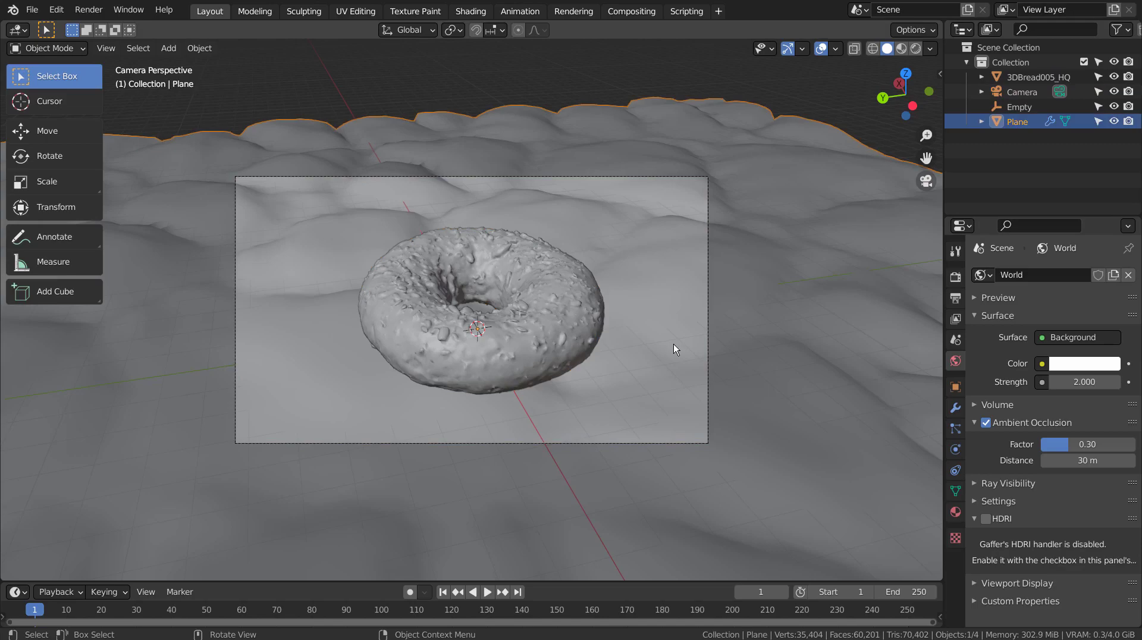
pyautogui.click(916, 49)
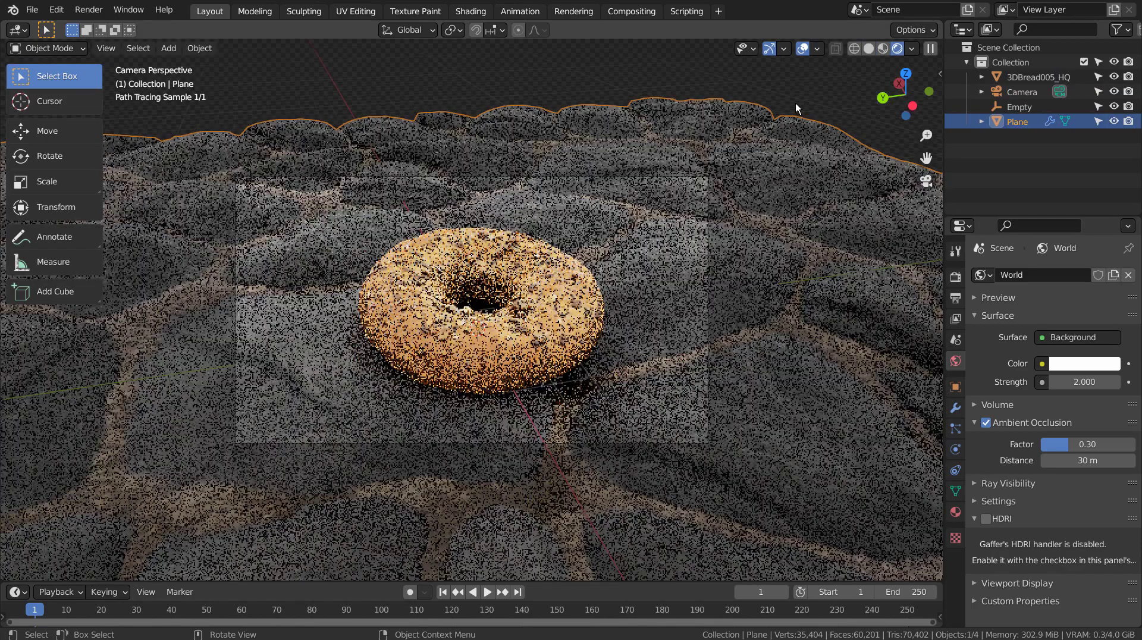
pyautogui.click(795, 103)
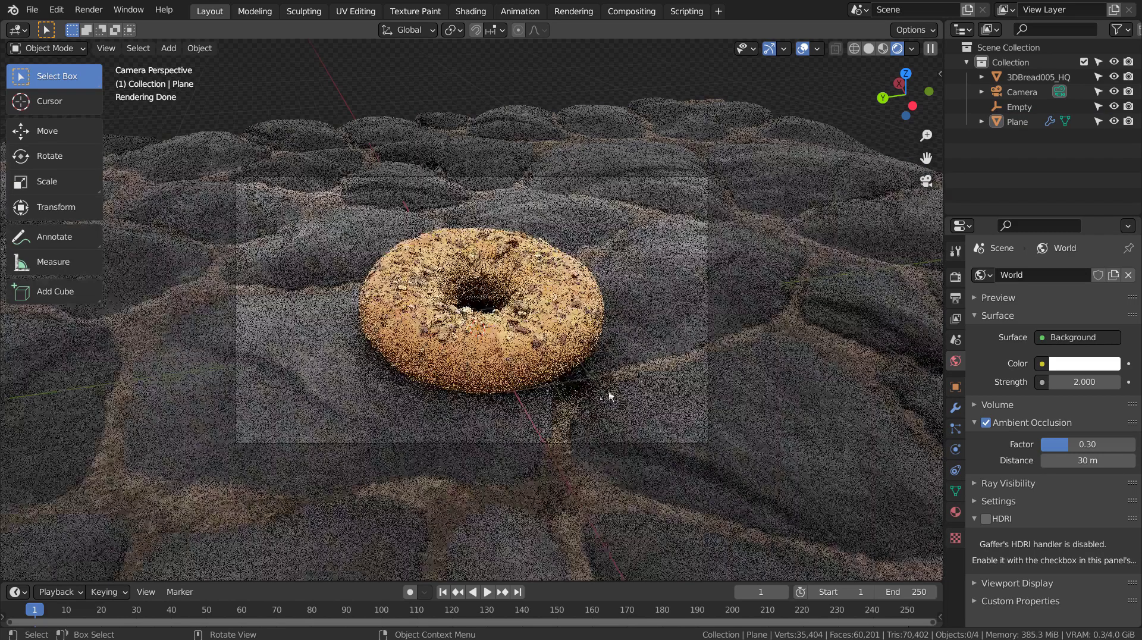
pyautogui.click(558, 308)
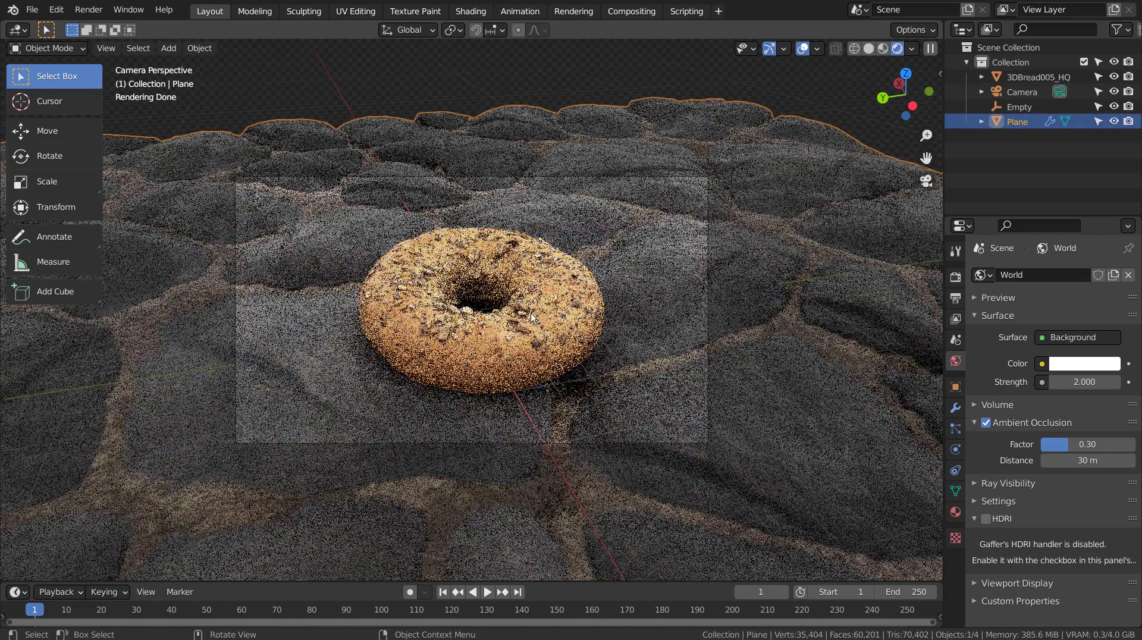
pyautogui.keyDown('shift'); pyautogui.click(618, 296); pyautogui.keyUp('shift')
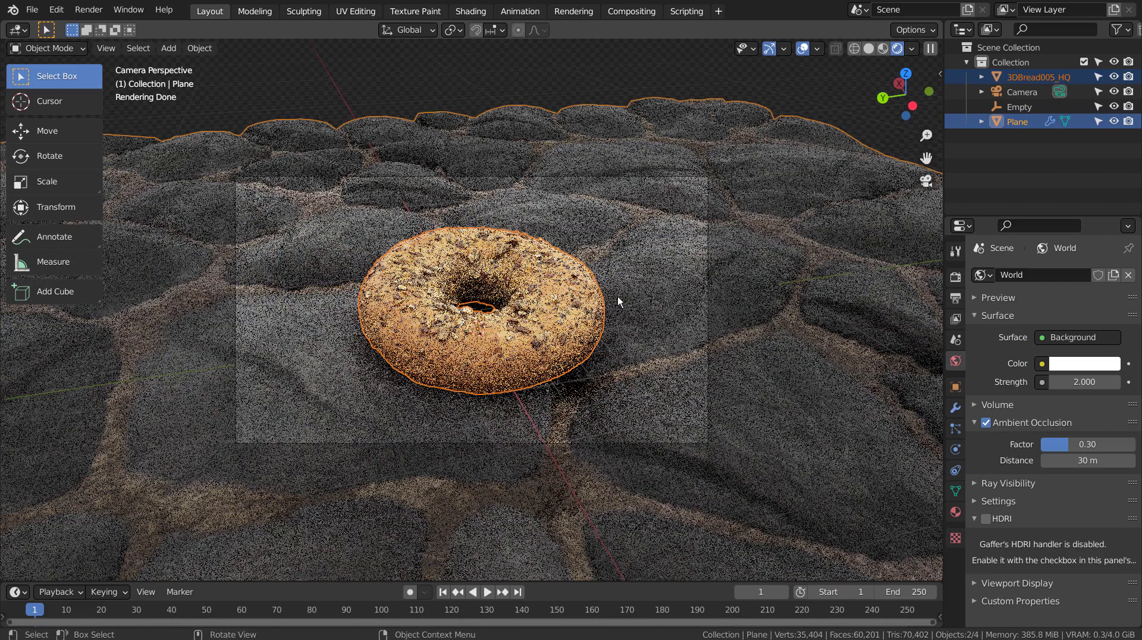
# Move both objects into a new 'Collection 2' and hide that collection
pyautogui.press('m')
pyautogui.click(617, 296)
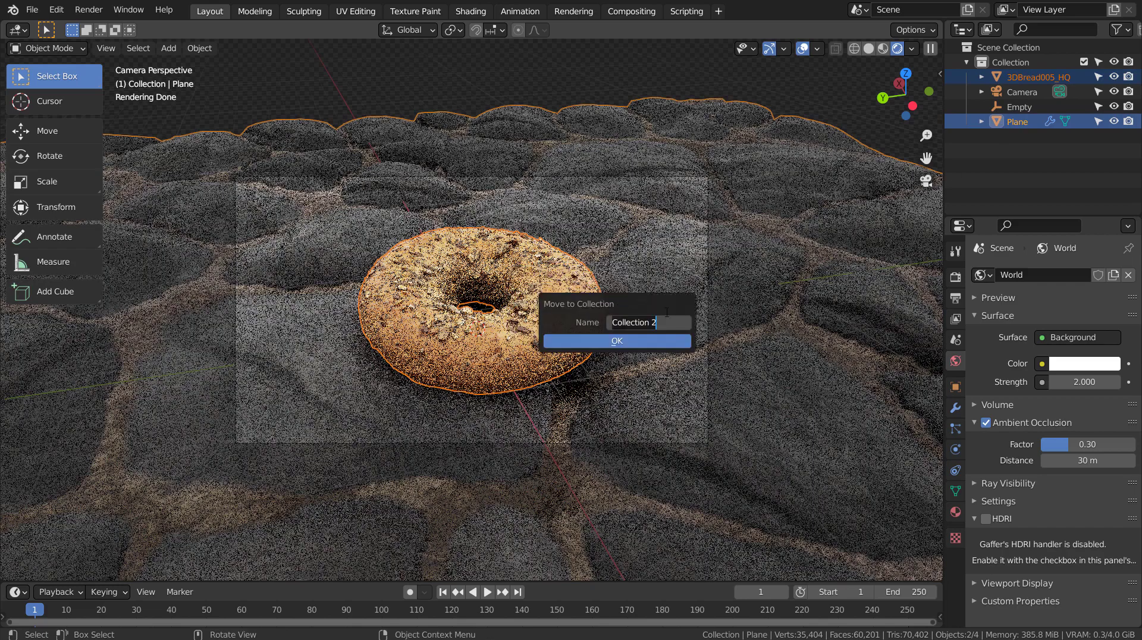
pyautogui.press('Return')
pyautogui.click(587, 337)
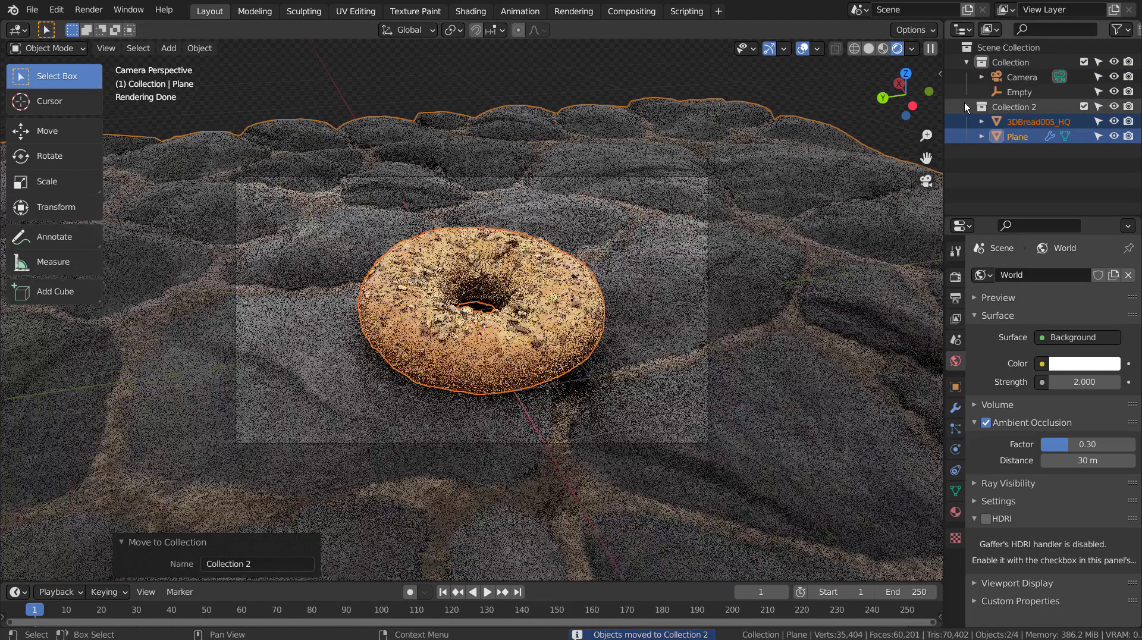
pyautogui.click(966, 107)
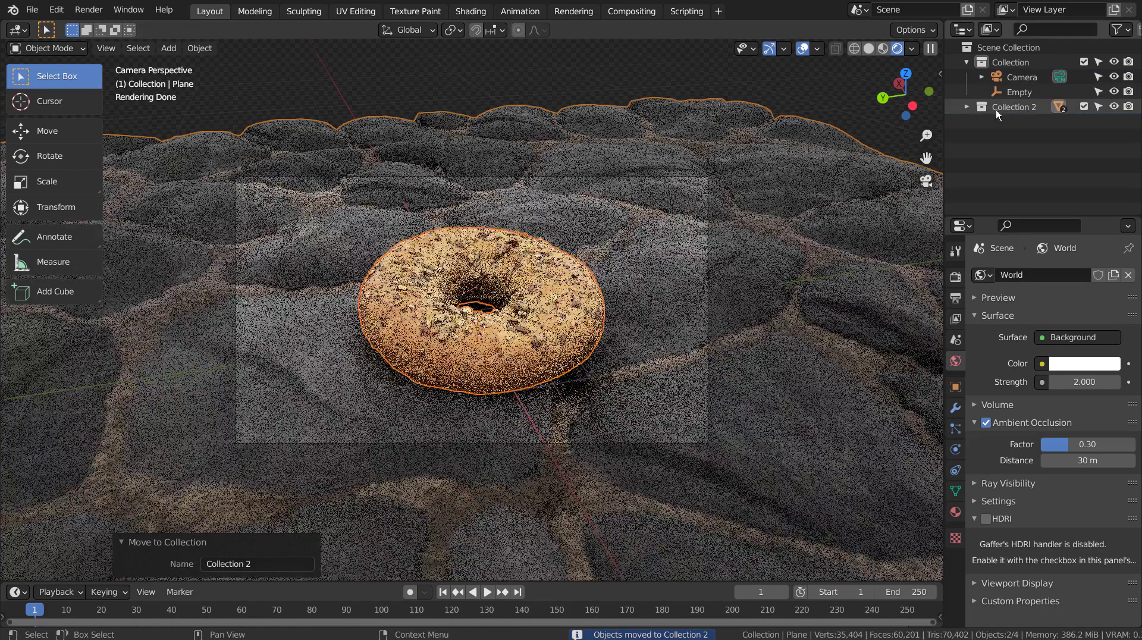
pyautogui.click(1114, 106)
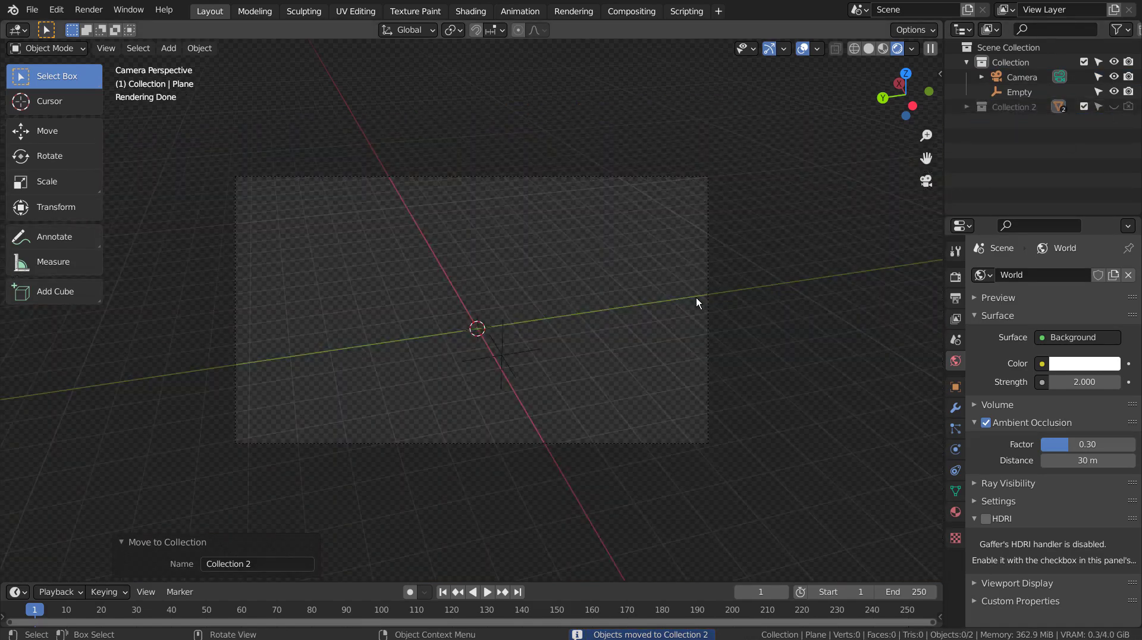
pyautogui.moveTo(696, 297); pyautogui.dragTo(798, 305, button='middle')
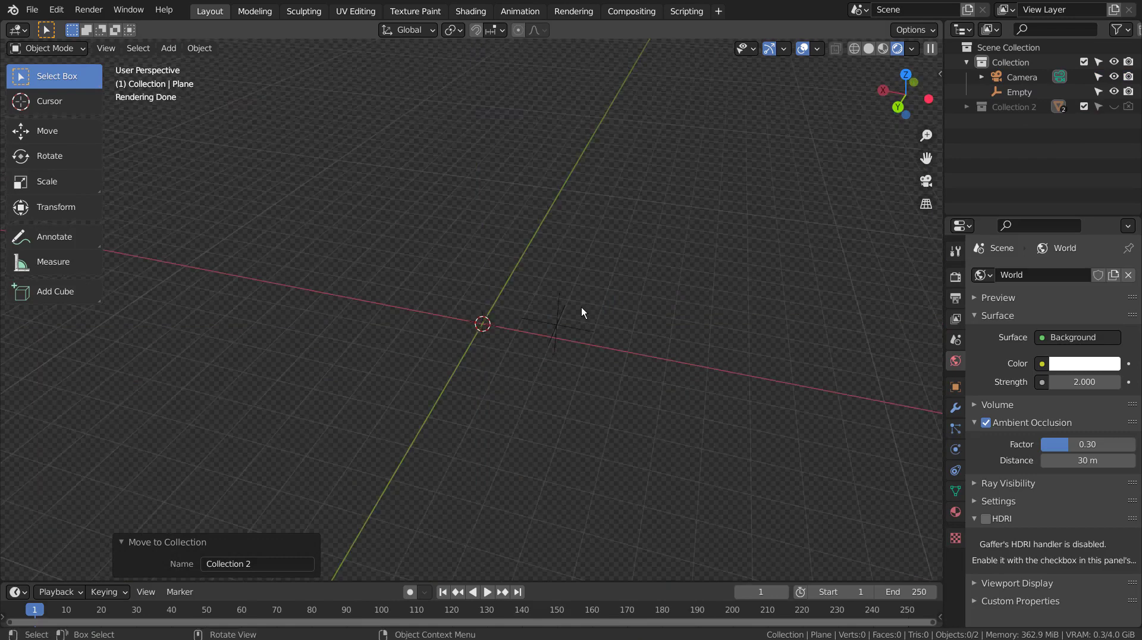
# Hide the Empty and import 3DBread005_HQ.obj as a Wavefront OBJ model
pyautogui.click(546, 322)
pyautogui.click(1113, 91)
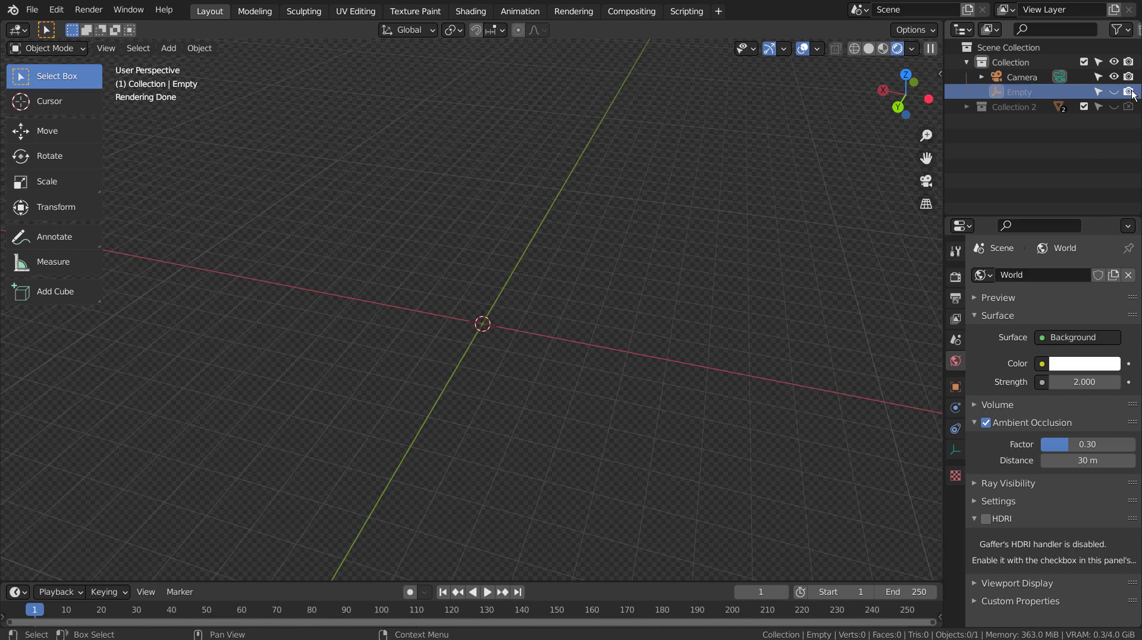
pyautogui.hotkey('shift', 'a')
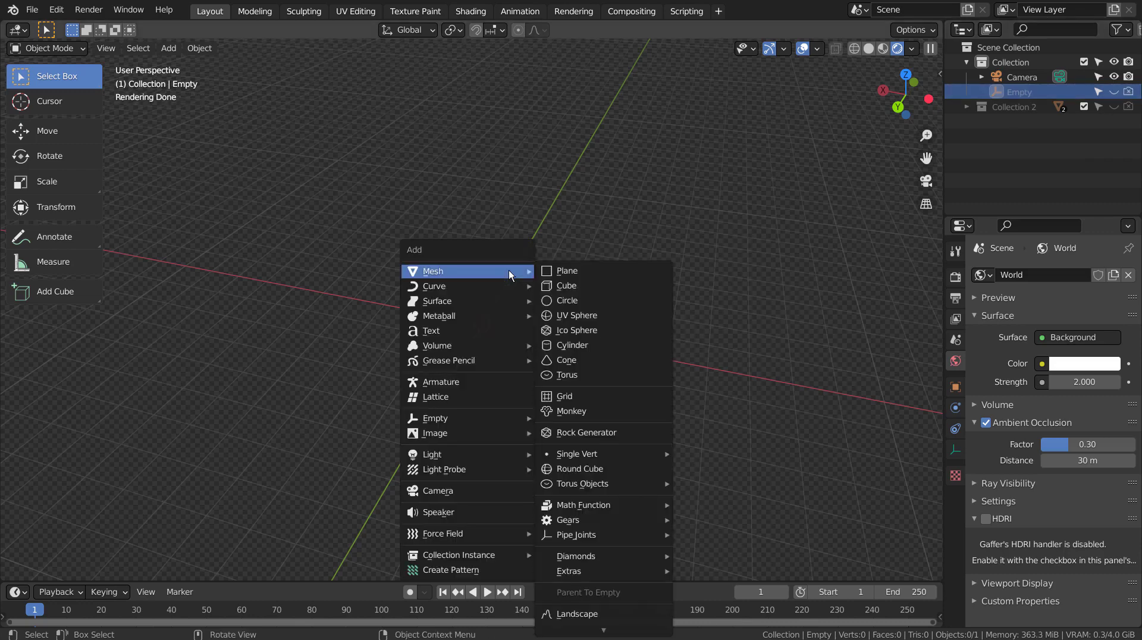
pyautogui.click(32, 10)
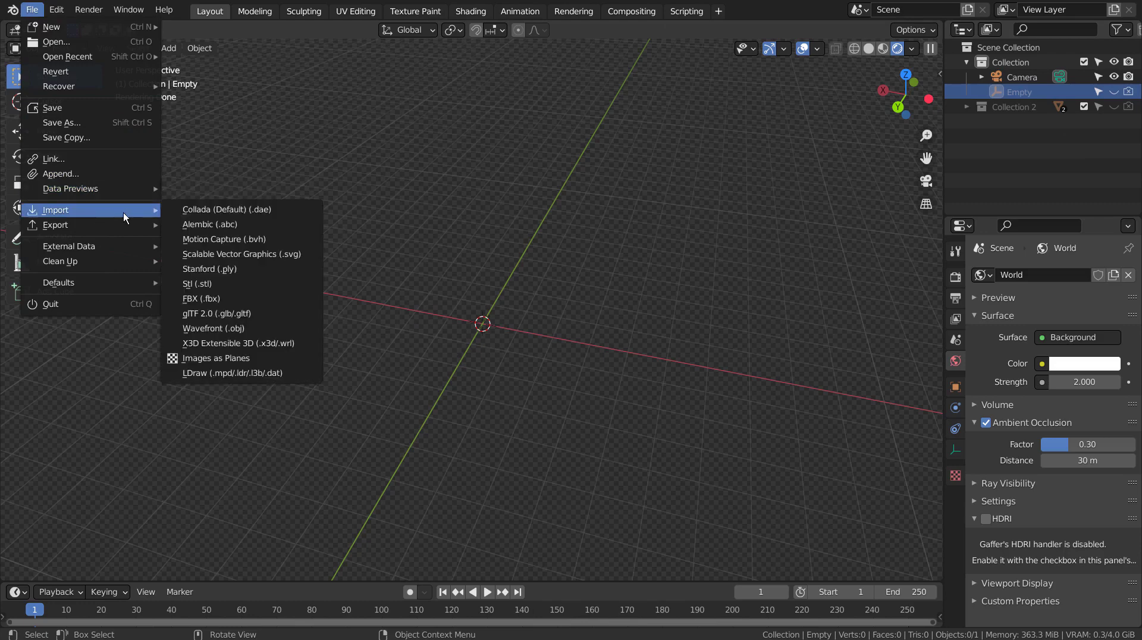
pyautogui.moveTo(56, 209)
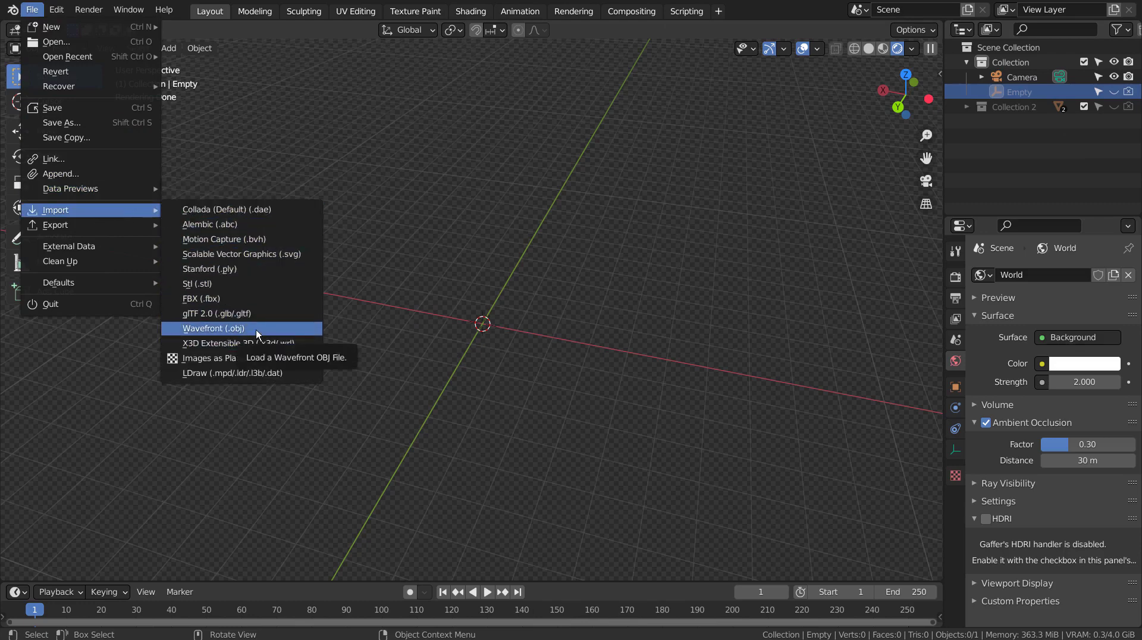
pyautogui.click(257, 329)
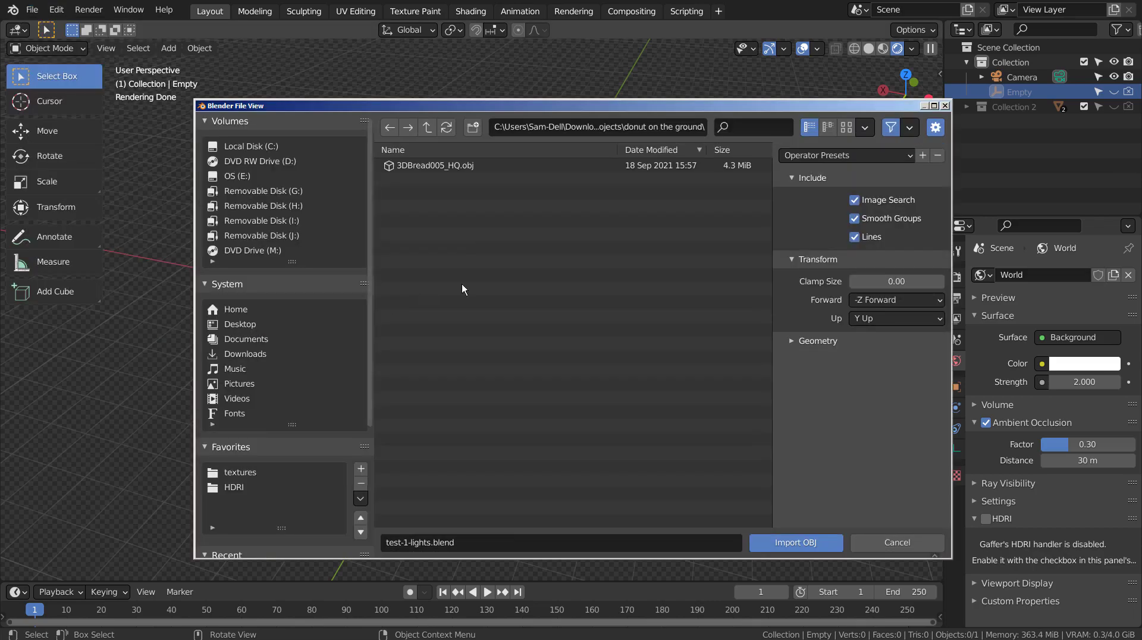
pyautogui.click(461, 167)
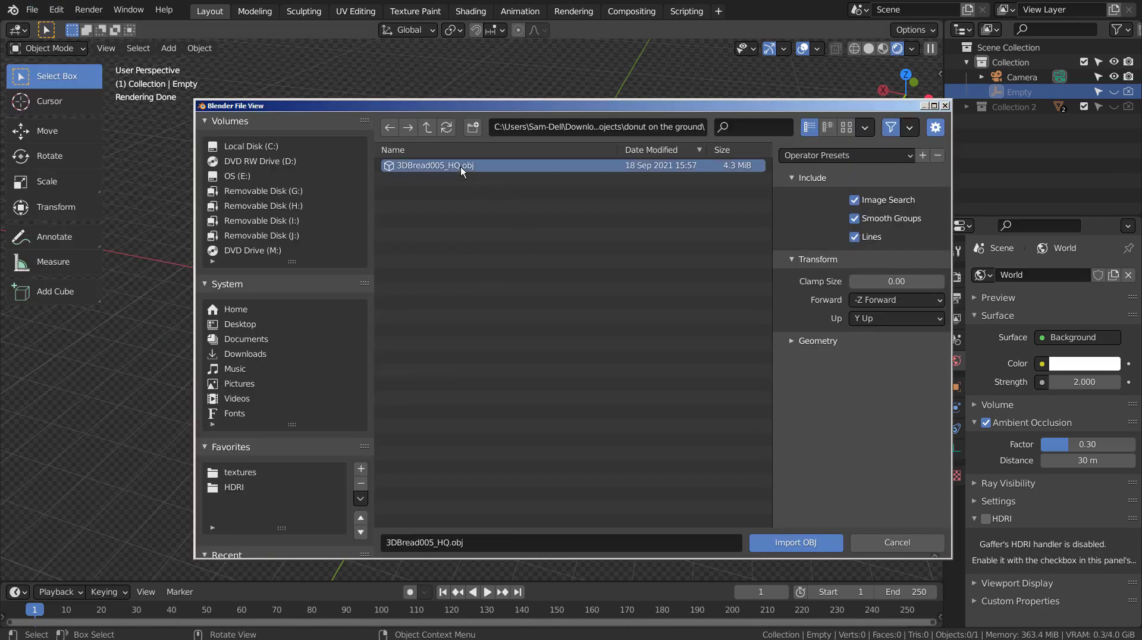
pyautogui.click(783, 536)
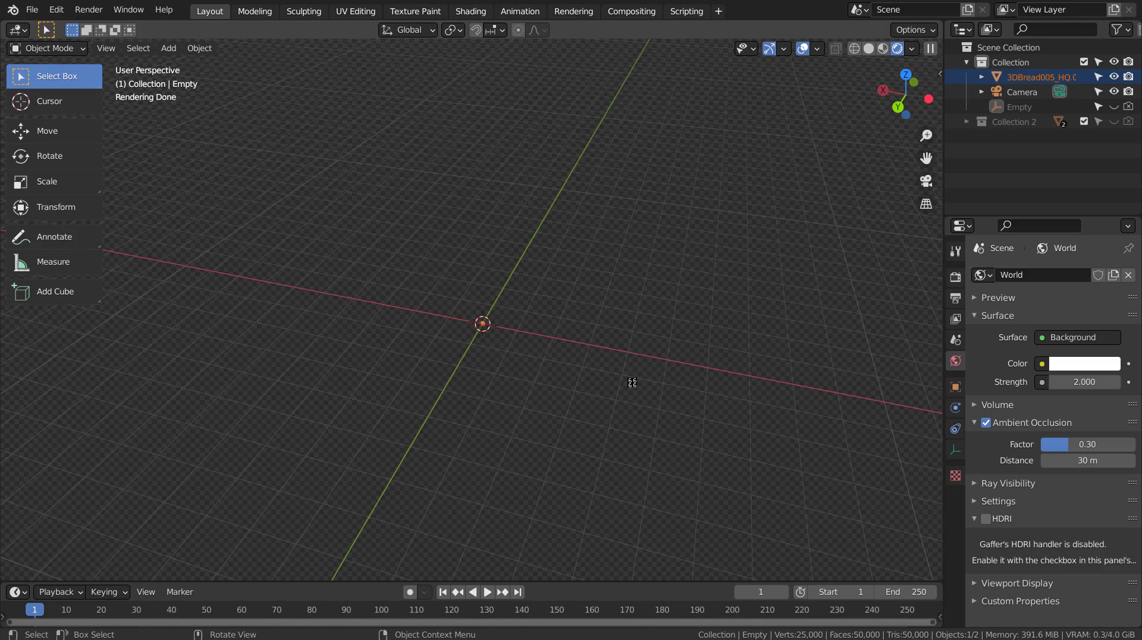
# Scale the imported bread up about 81 times and switch to Material Preview shading
pyautogui.press('s')
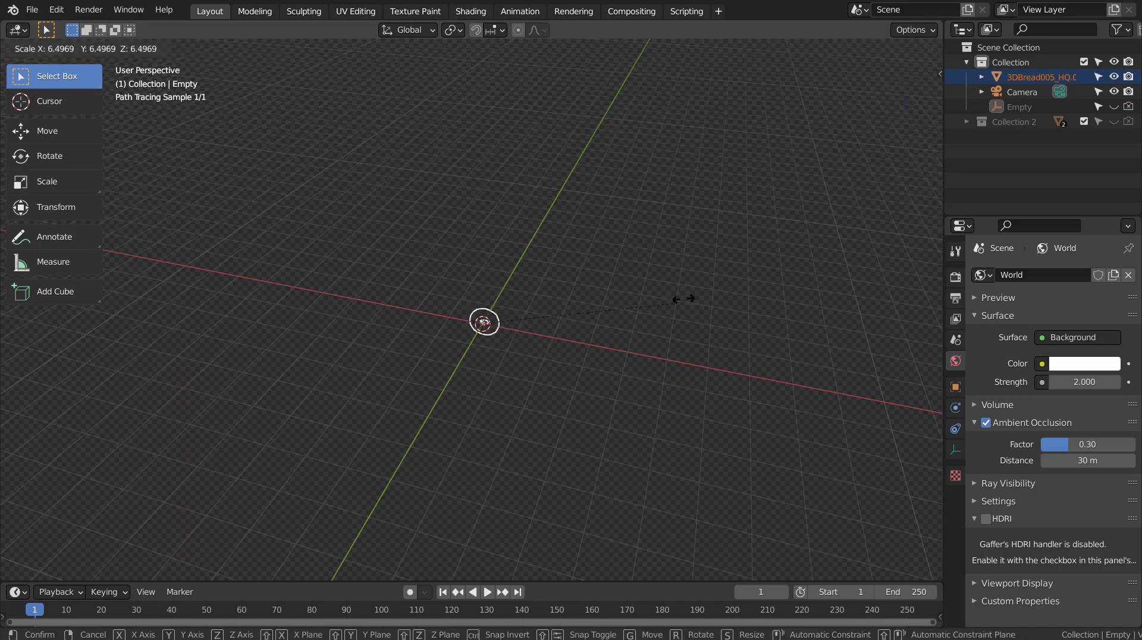
pyautogui.click(744, 505)
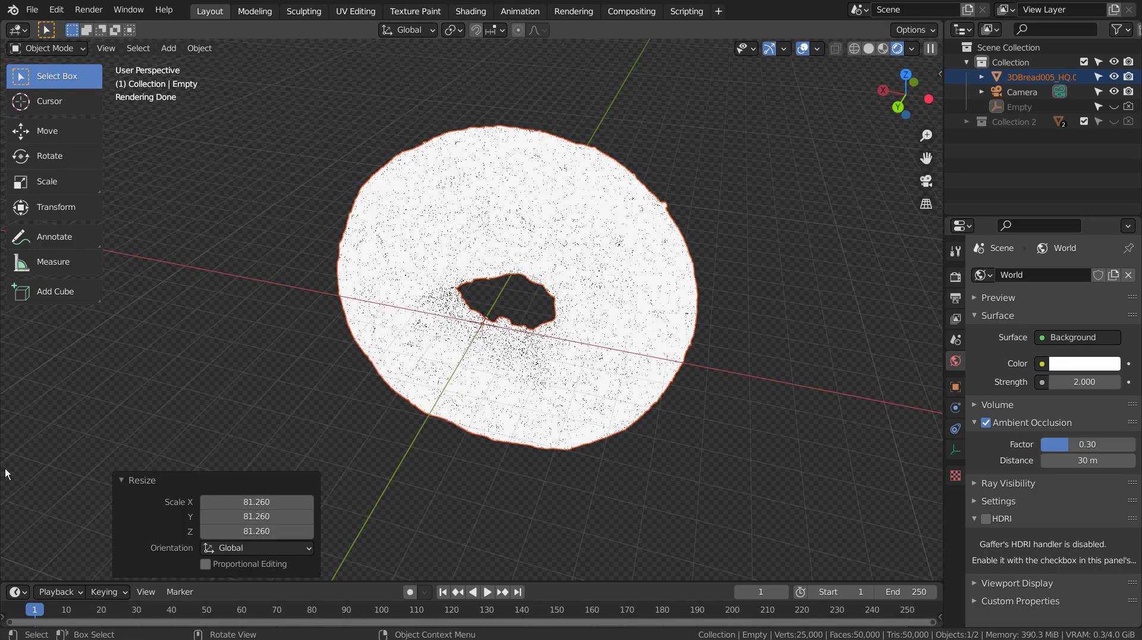
pyautogui.moveTo(754, 336)
pyautogui.mouseDown(button='middle')
pyautogui.moveTo(619, 357)
pyautogui.moveTo(497, 333)
pyautogui.mouseUp(button='middle')
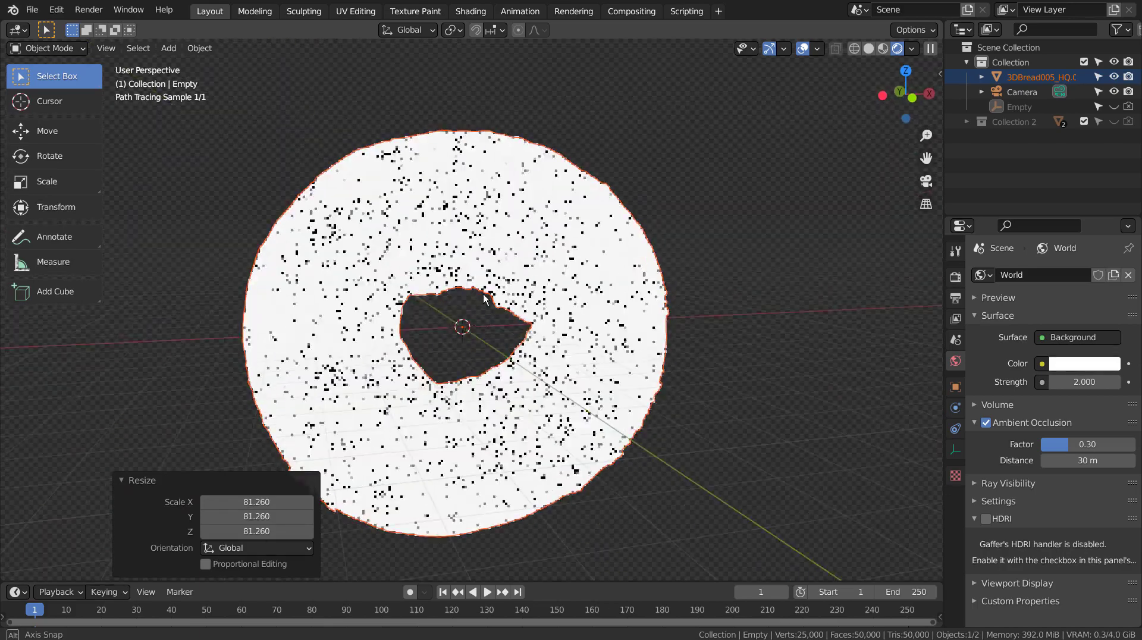
pyautogui.click(883, 48)
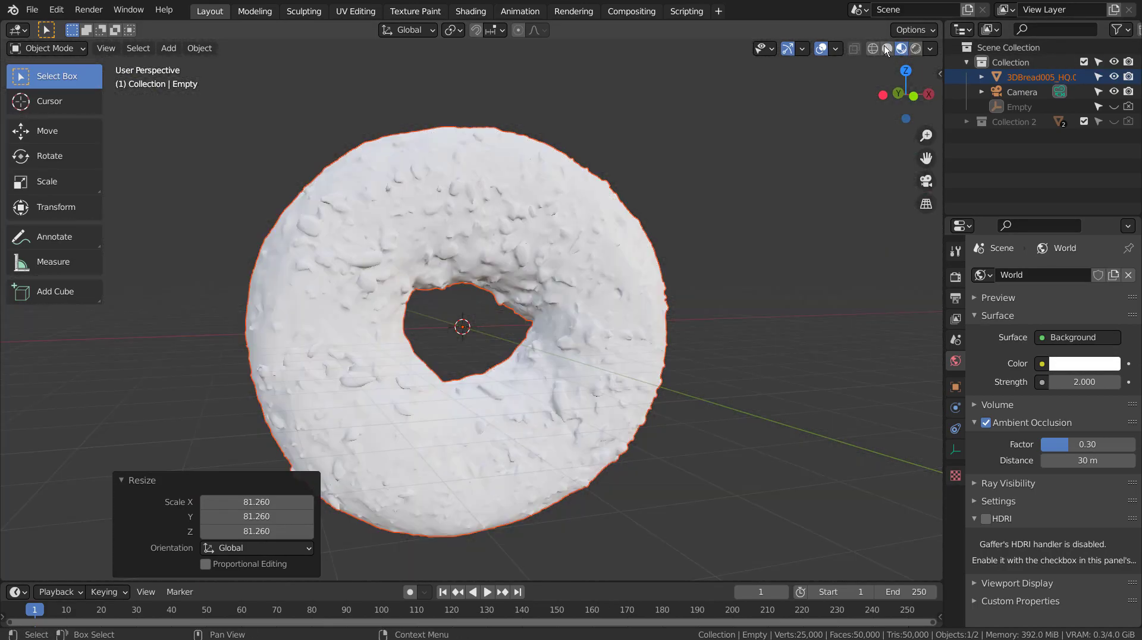
# Rotate the bread 90° from a side view so it lies flat like a ring
pyautogui.moveTo(791, 333); pyautogui.dragTo(718, 369, button='middle')
pyautogui.press('KP_1')
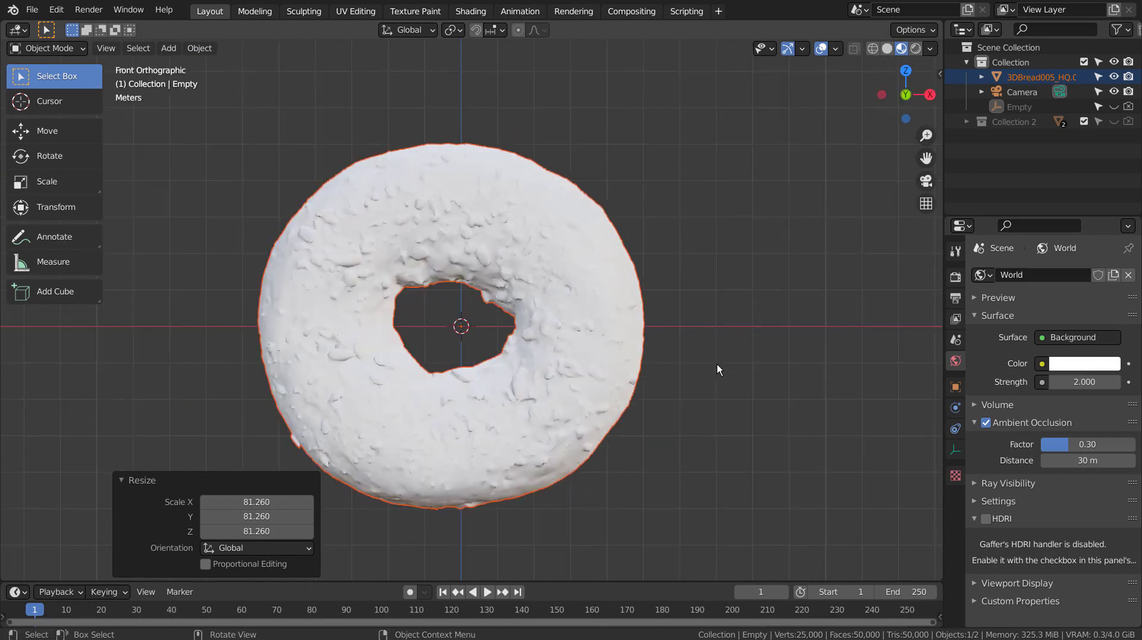
pyautogui.press('KP_3')
pyautogui.press('r')
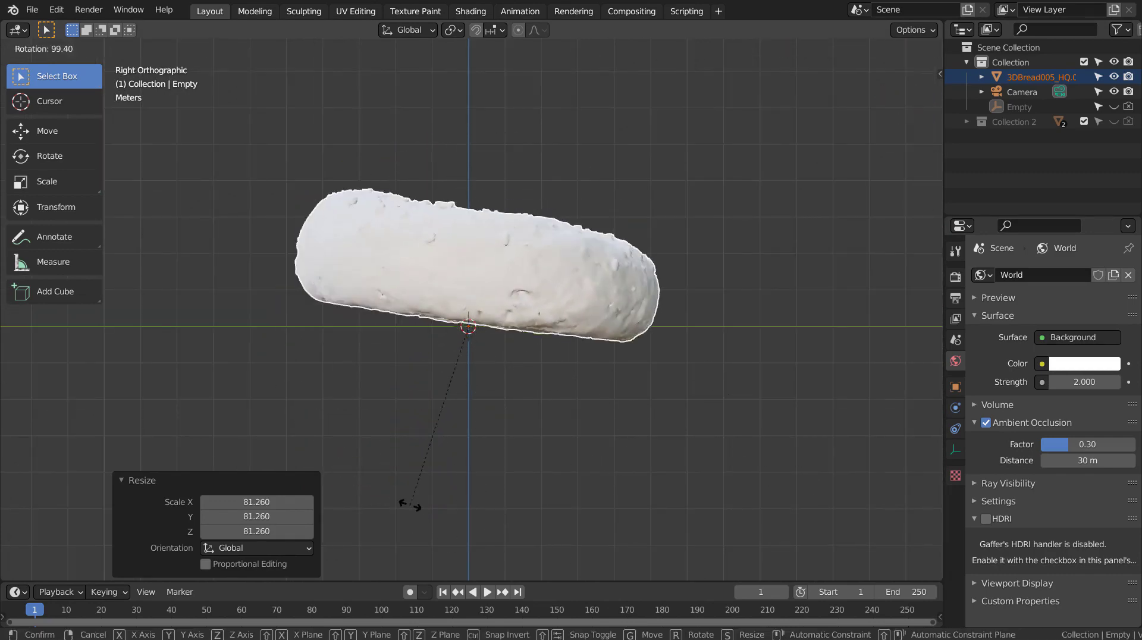
pyautogui.click(439, 502)
pyautogui.moveTo(543, 364)
pyautogui.mouseDown(button='middle')
pyautogui.moveTo(757, 472)
pyautogui.moveTo(789, 454)
pyautogui.moveTo(704, 413)
pyautogui.mouseUp(button='middle')
# Add a plane mesh and scale it up to about 31.8
pyautogui.hotkey('shift', 'a')
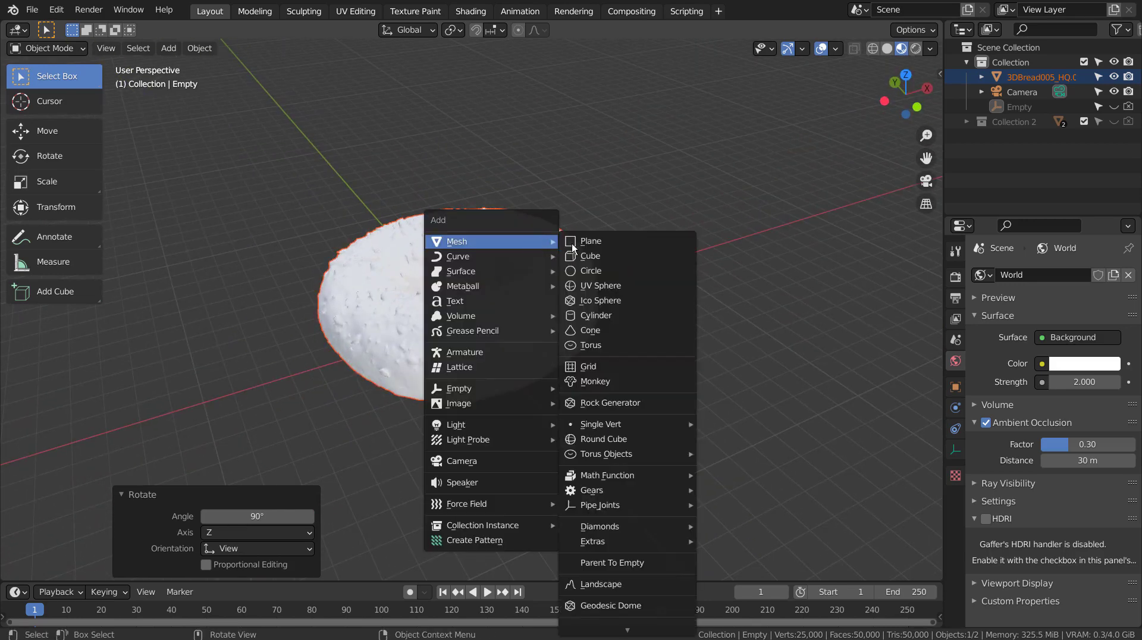
pyautogui.click(613, 242)
pyautogui.press('s')
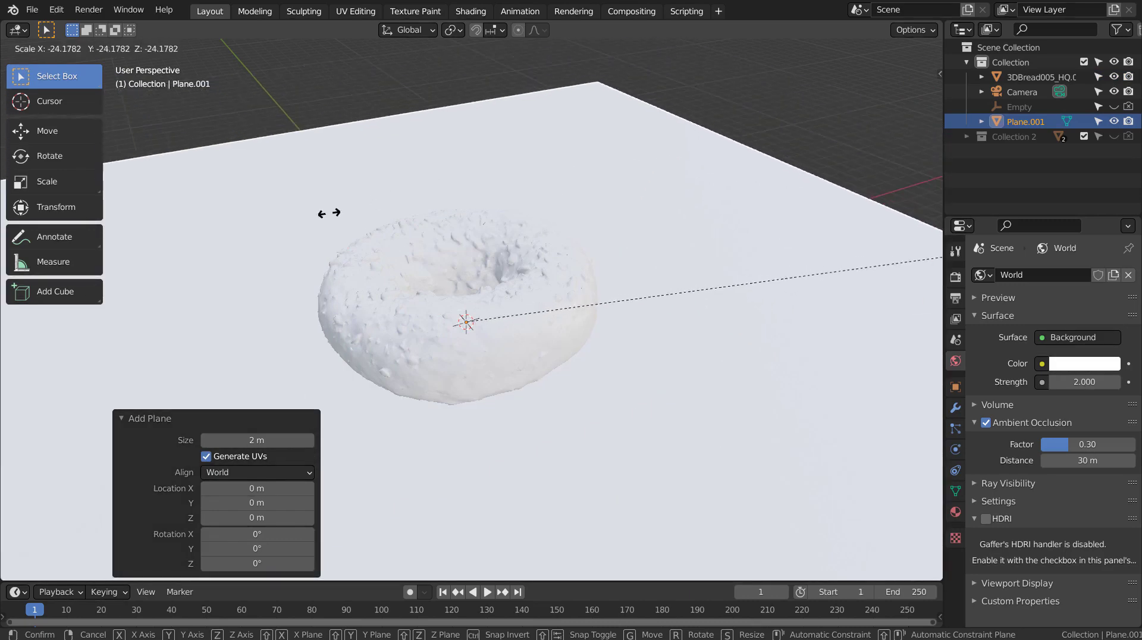
pyautogui.click(619, 260)
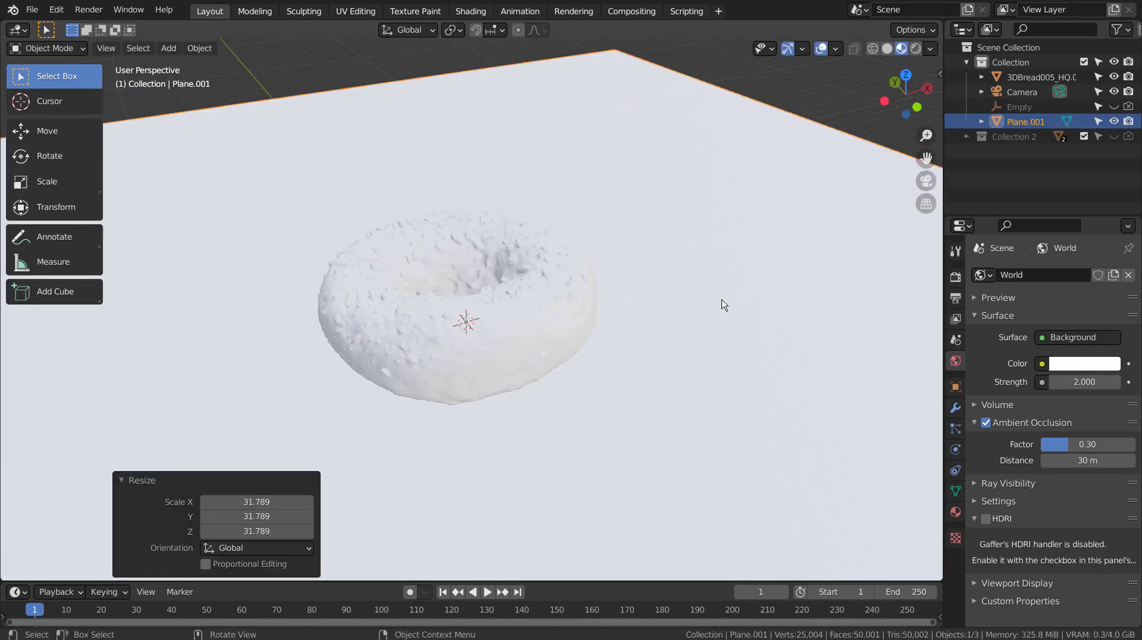
# Subdivide the plane's mesh with 100 cuts and return to Object Mode
pyautogui.press('Tab')
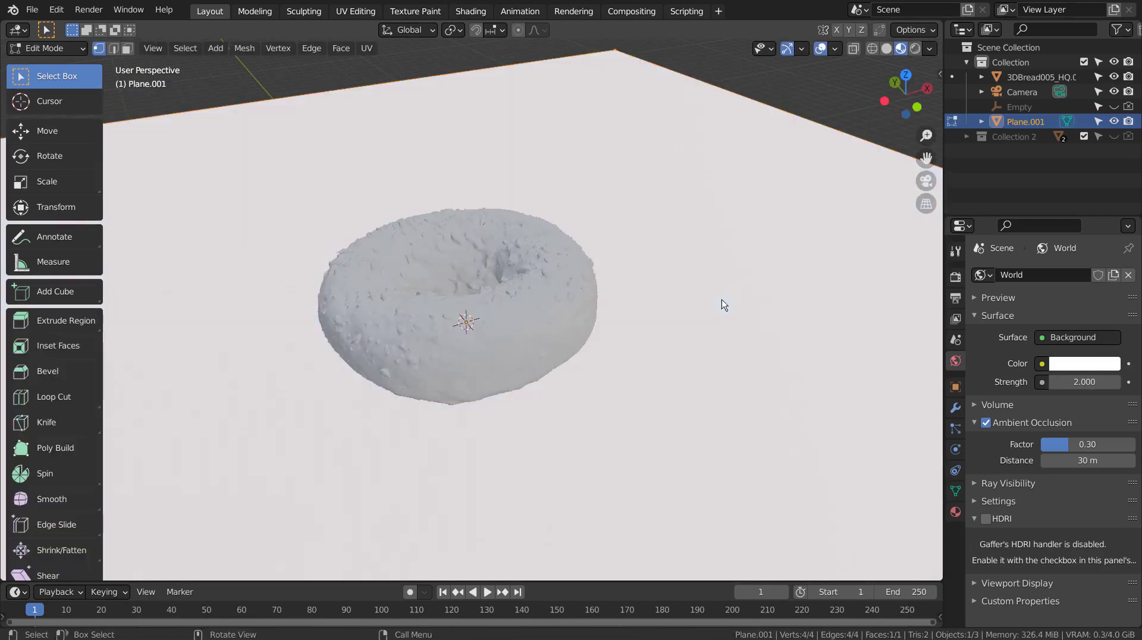
pyautogui.rightClick(722, 299)
pyautogui.moveTo(675, 267)
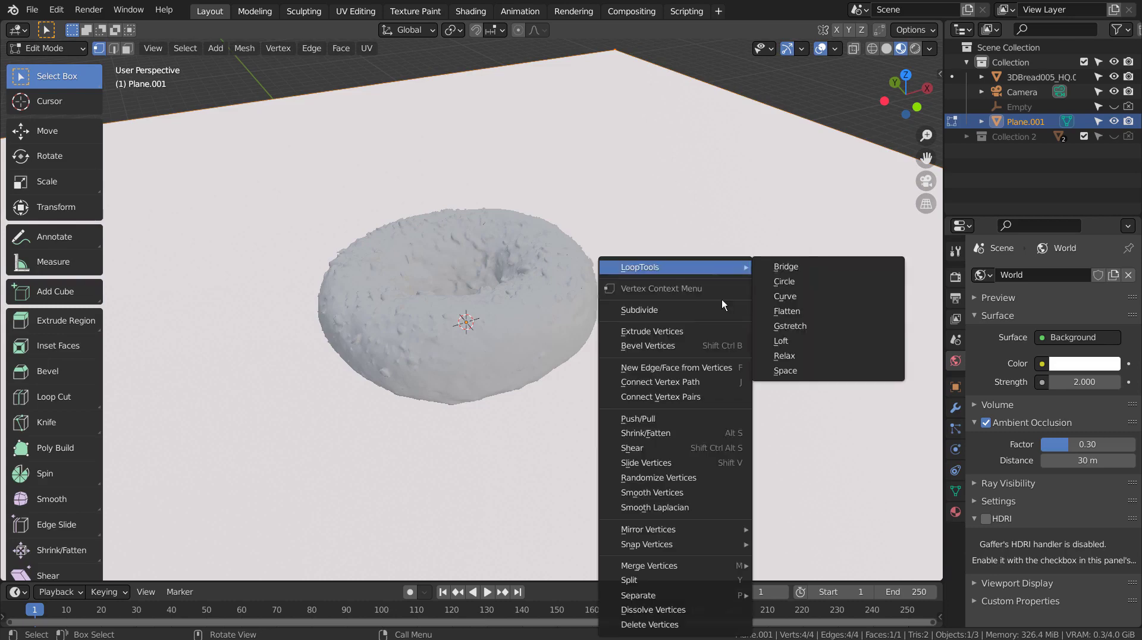
pyautogui.click(722, 306)
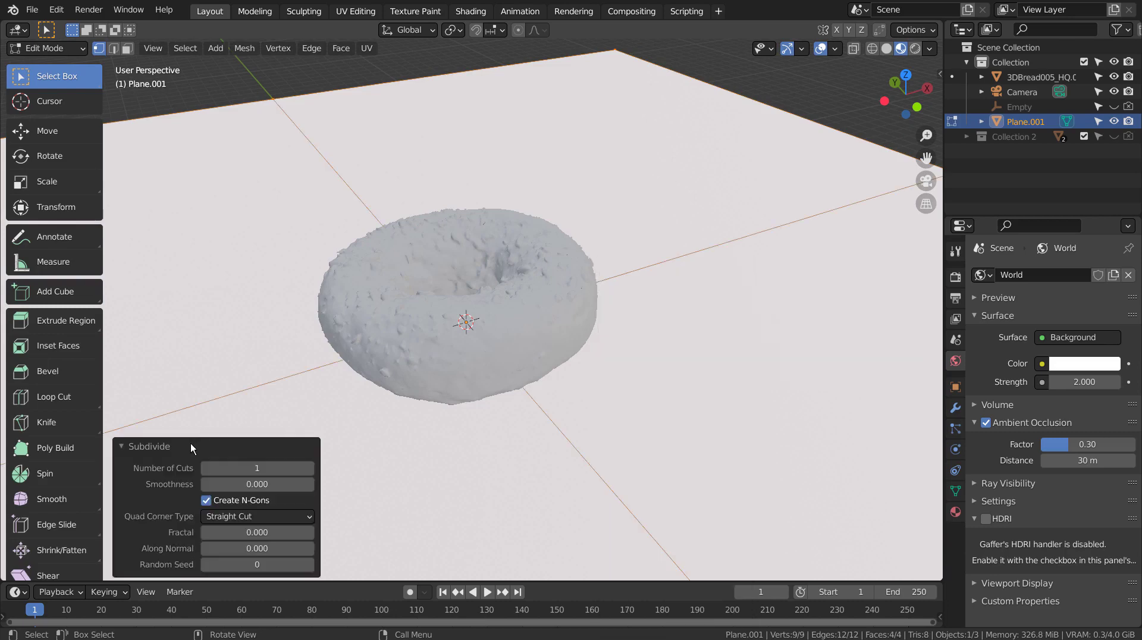
pyautogui.click(244, 469)
pyautogui.write('100')
pyautogui.press('Return')
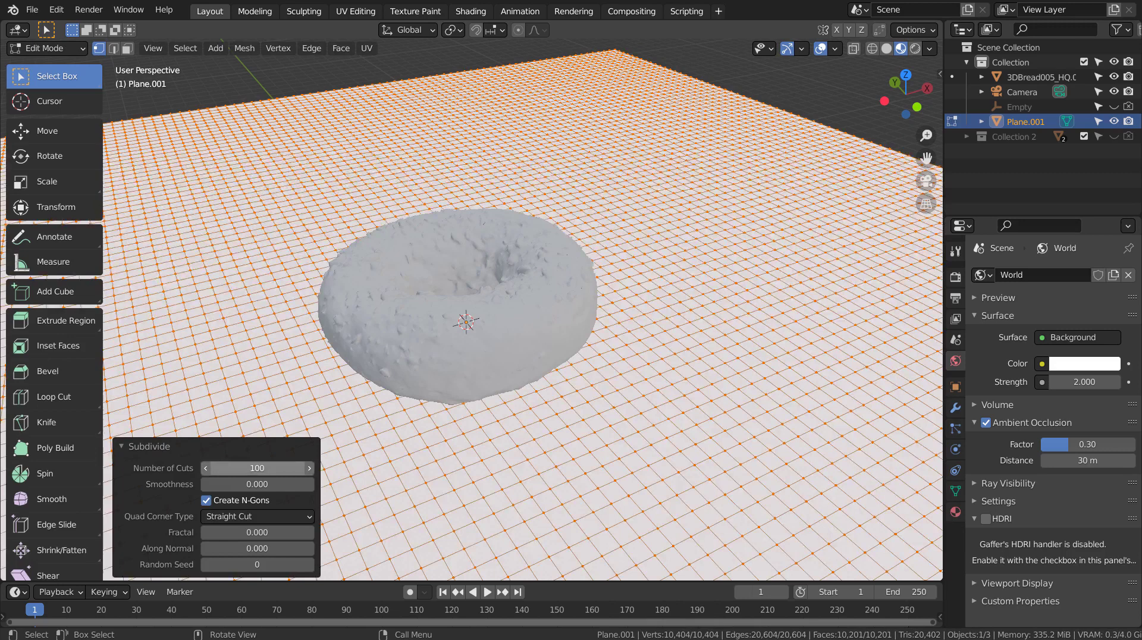
pyautogui.press('Tab')
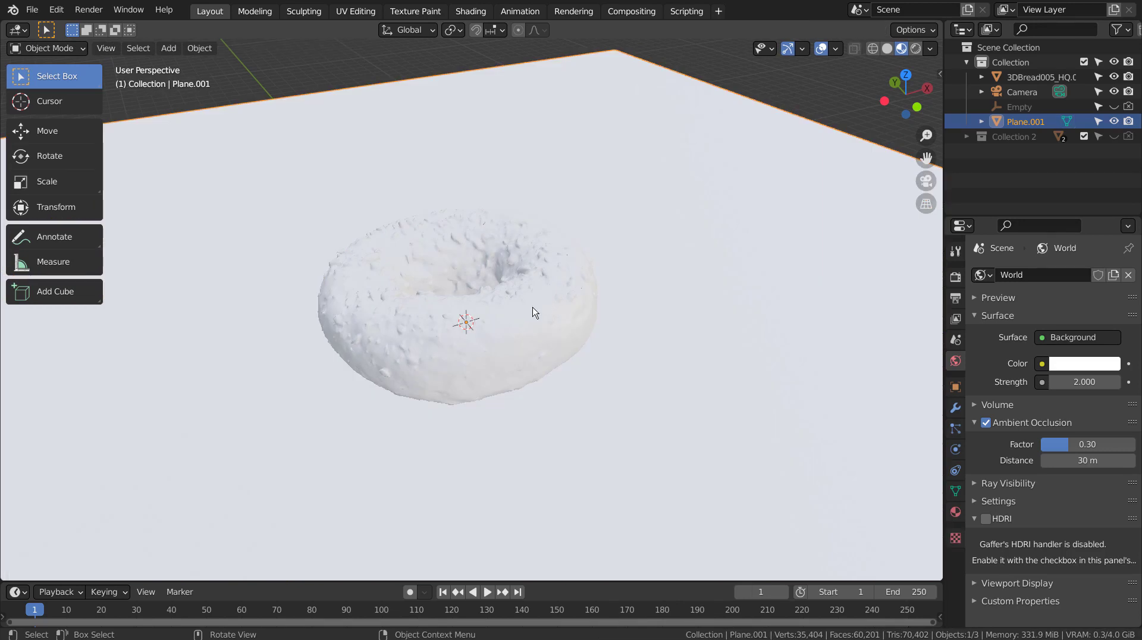
pyautogui.click(533, 314)
# In the Shading workspace, choose the 3DBread005 ambient occlusion, colour and normal maps for Principled texture setup
pyautogui.click(470, 10)
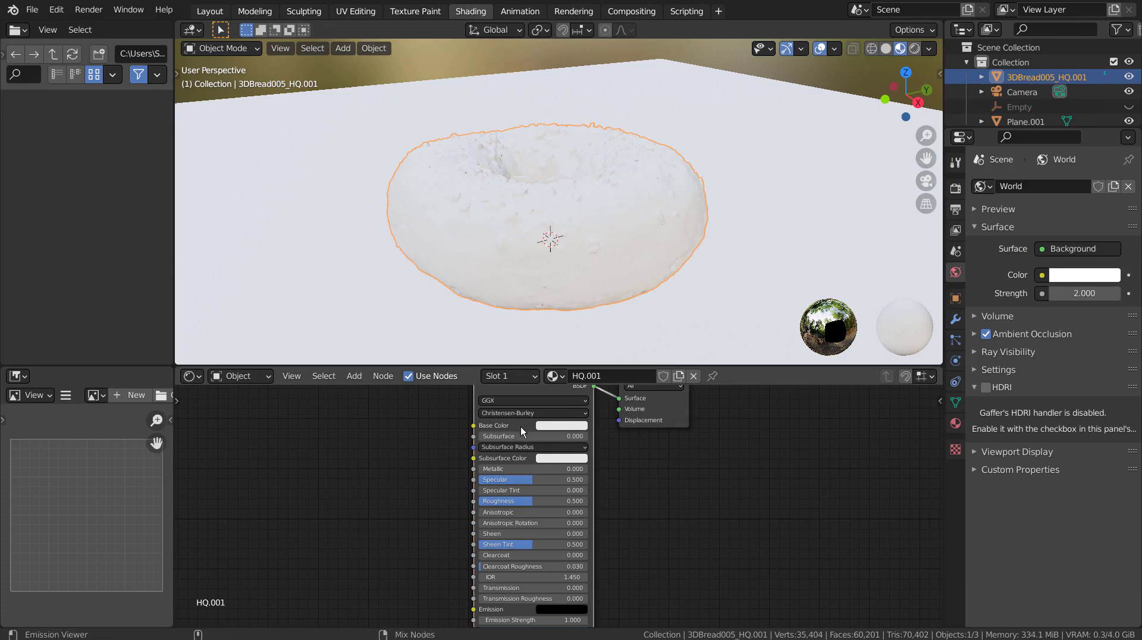
pyautogui.hotkey('ctrl', 'shift', 't')
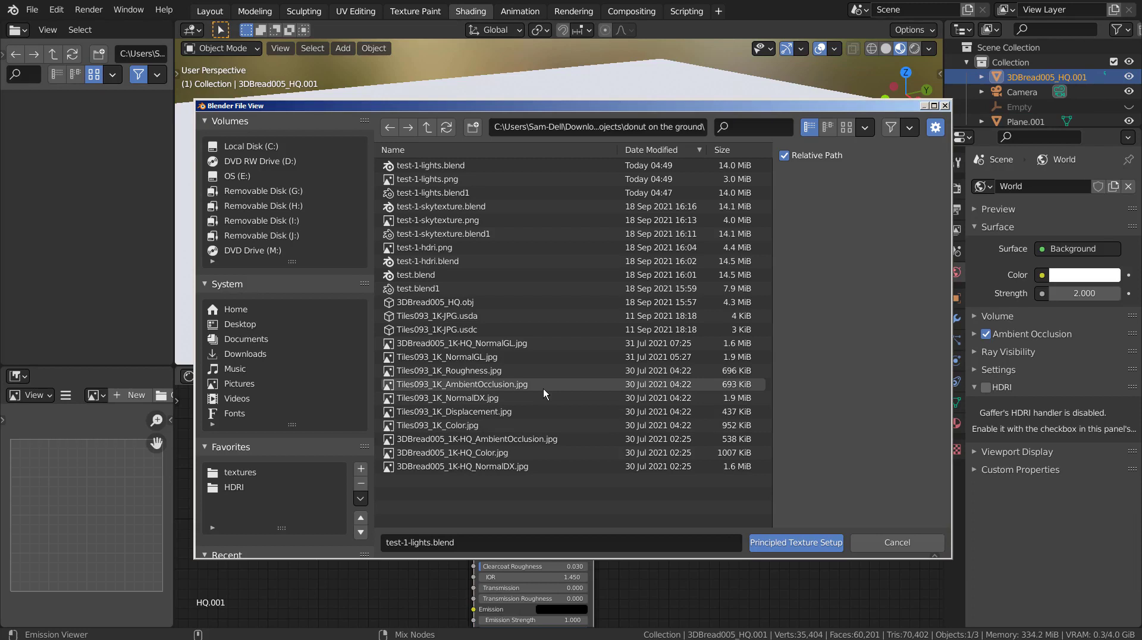
pyautogui.click(507, 439)
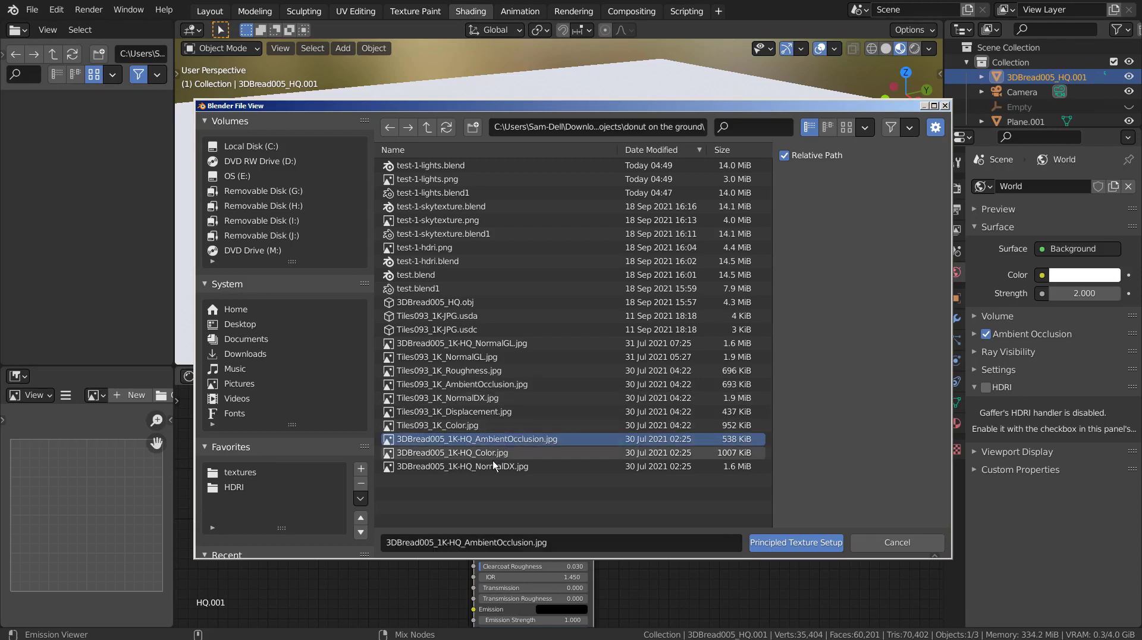
pyautogui.keyDown('shift'); pyautogui.click(492, 465); pyautogui.keyUp('shift')
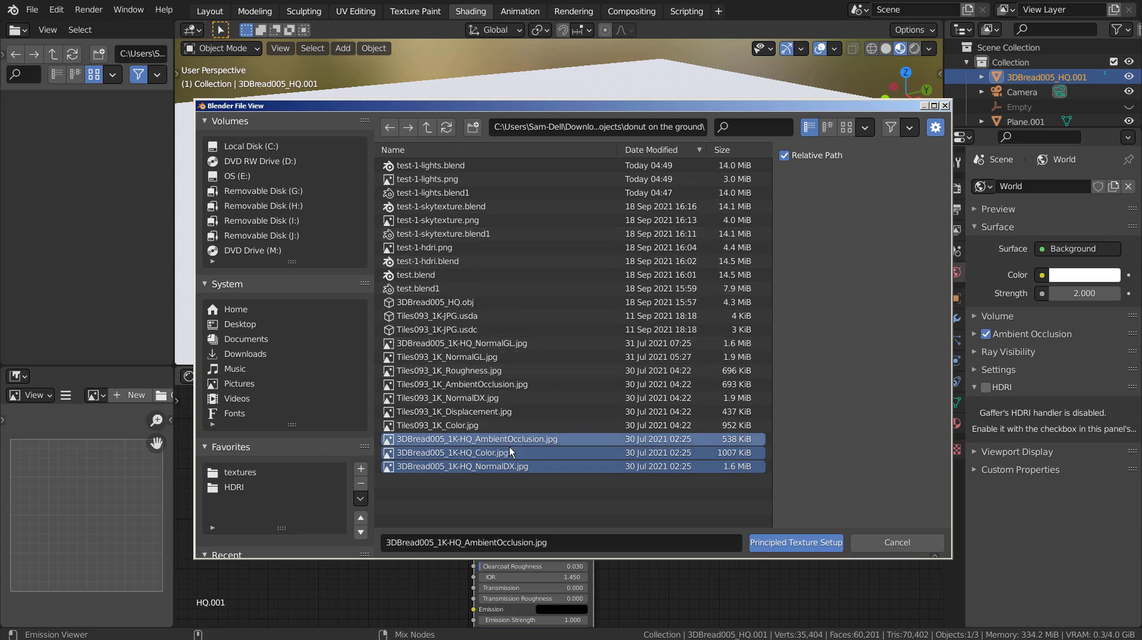
pyautogui.click(768, 542)
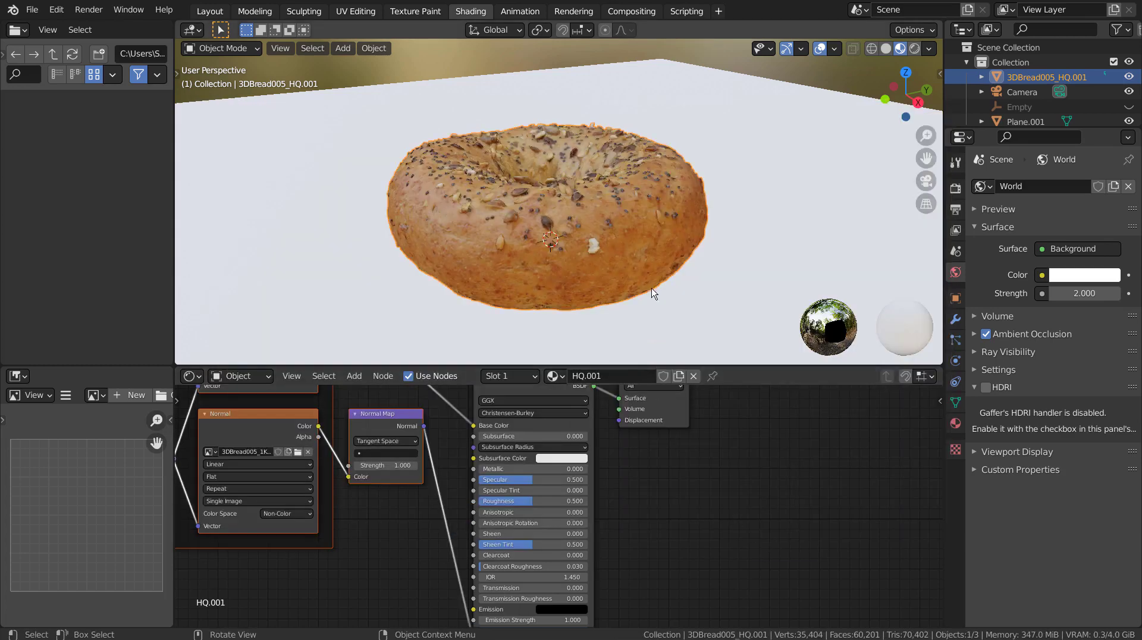
pyautogui.moveTo(653, 292); pyautogui.dragTo(708, 225, button='middle')
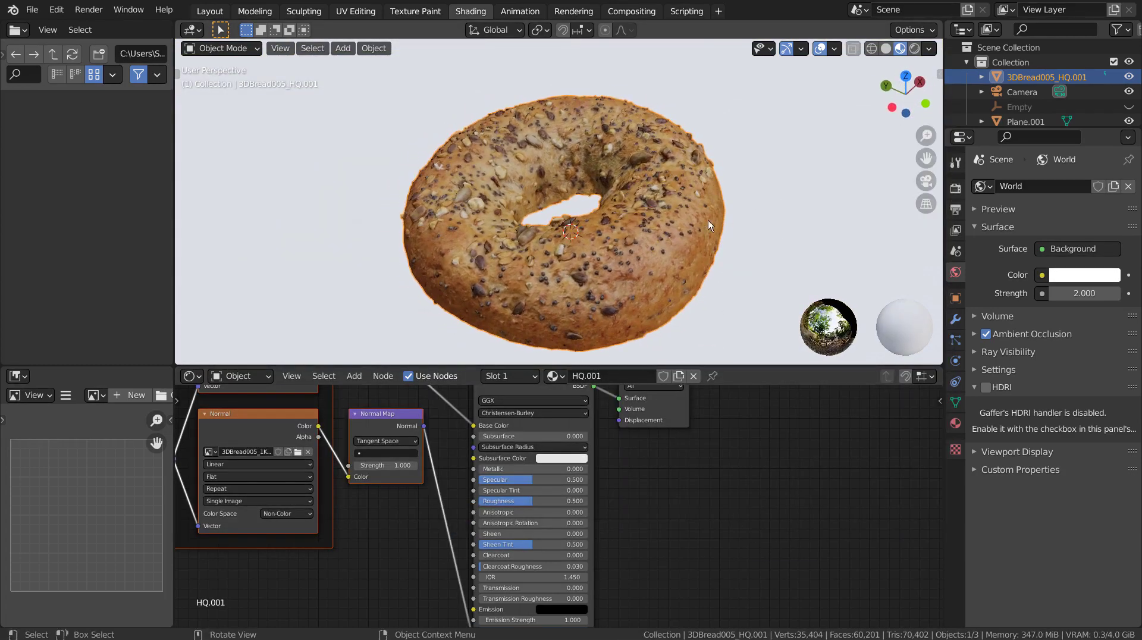
pyautogui.scroll(5, 702, 226)
pyautogui.moveTo(630, 241)
pyautogui.mouseDown(button='middle')
pyautogui.moveTo(664, 205)
pyautogui.moveTo(586, 248)
pyautogui.moveTo(880, 254)
pyautogui.moveTo(644, 258)
pyautogui.moveTo(638, 248)
pyautogui.mouseUp(button='middle')
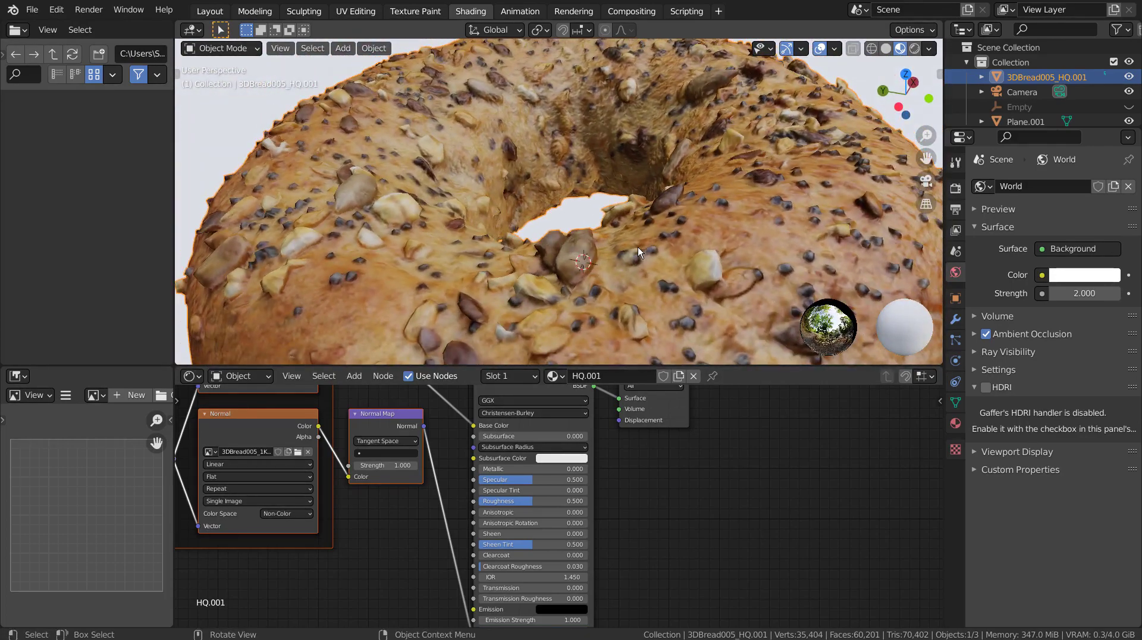
pyautogui.scroll(-10, 637, 247)
pyautogui.scroll(-4, 402, 299)
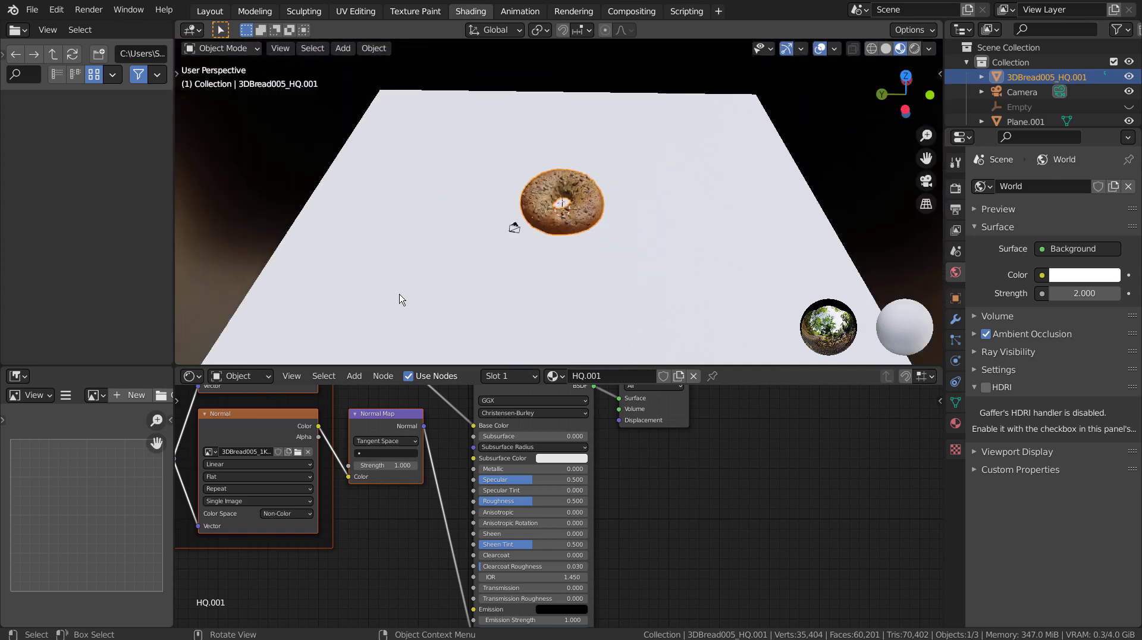
pyautogui.click(435, 183)
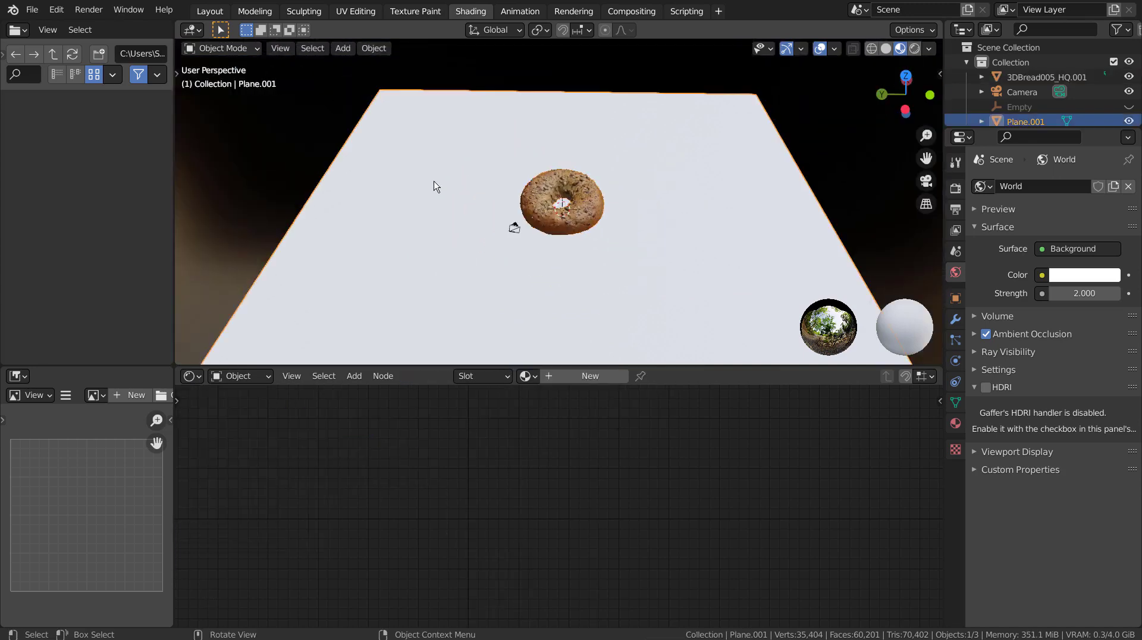
# Give the plane a new material textured with the Tiles093 colour, roughness and NormalGL maps, excluding NormalDX
pyautogui.click(595, 378)
pyautogui.click(523, 425)
pyautogui.hotkey('ctrl', 'shift', 't')
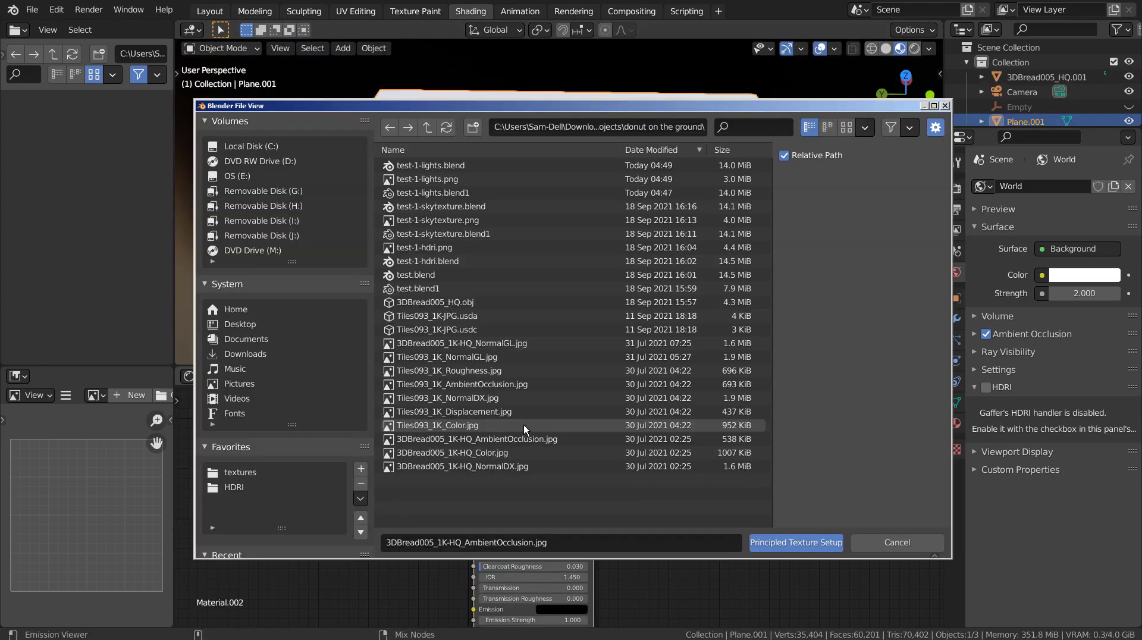
pyautogui.click(494, 356)
pyautogui.keyDown('shift'); pyautogui.click(468, 425); pyautogui.keyUp('shift')
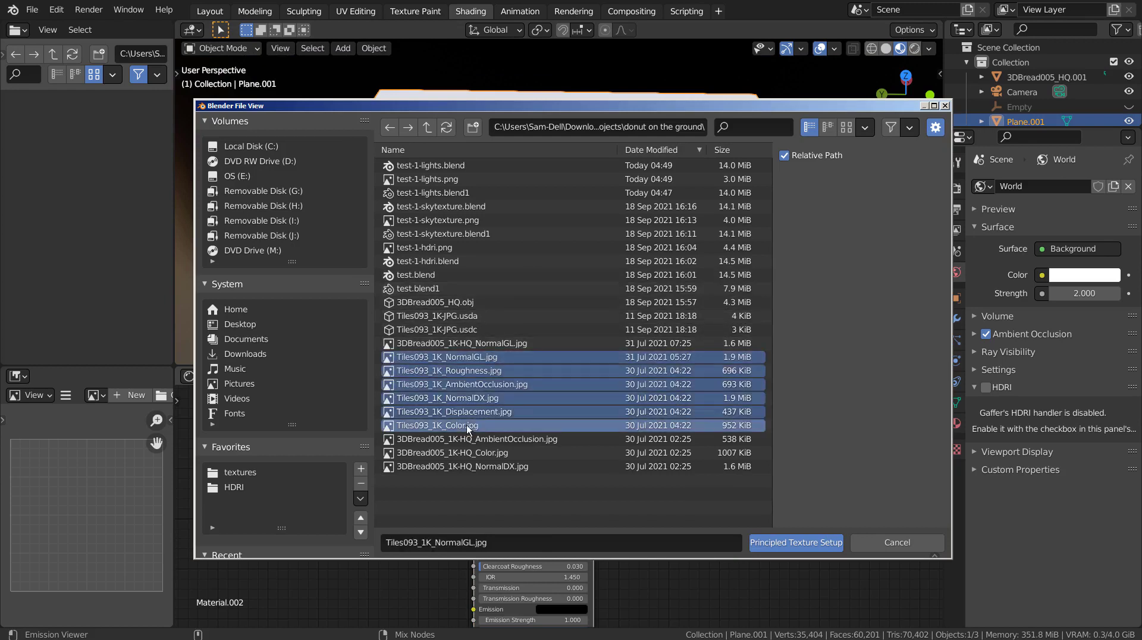
pyautogui.keyDown('ctrl'); pyautogui.click(484, 397); pyautogui.keyUp('ctrl')
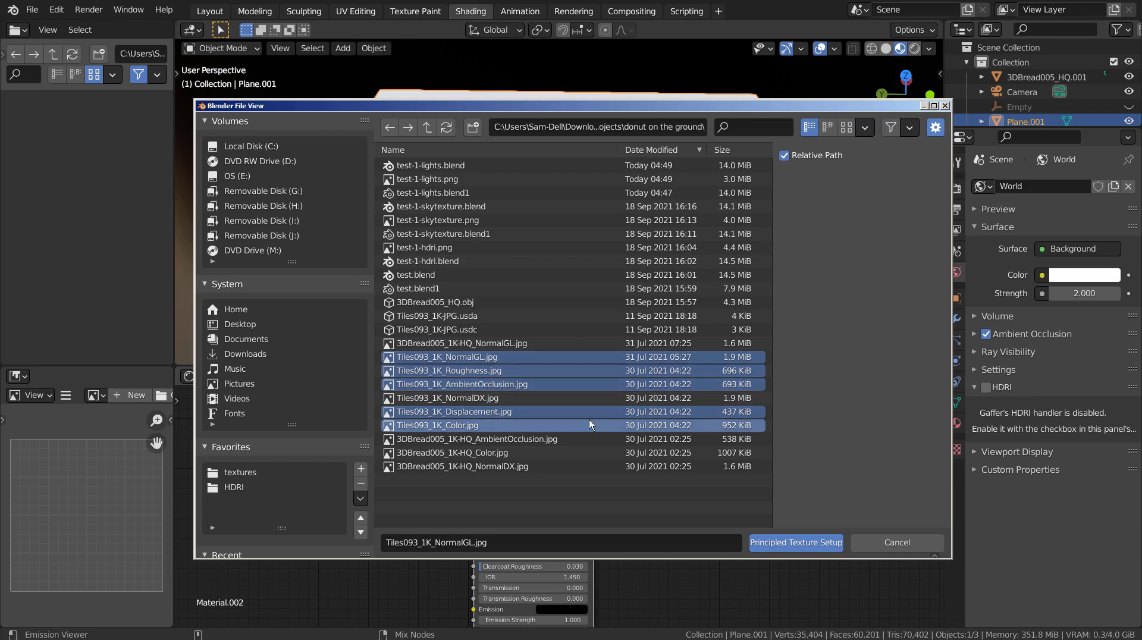
pyautogui.click(803, 541)
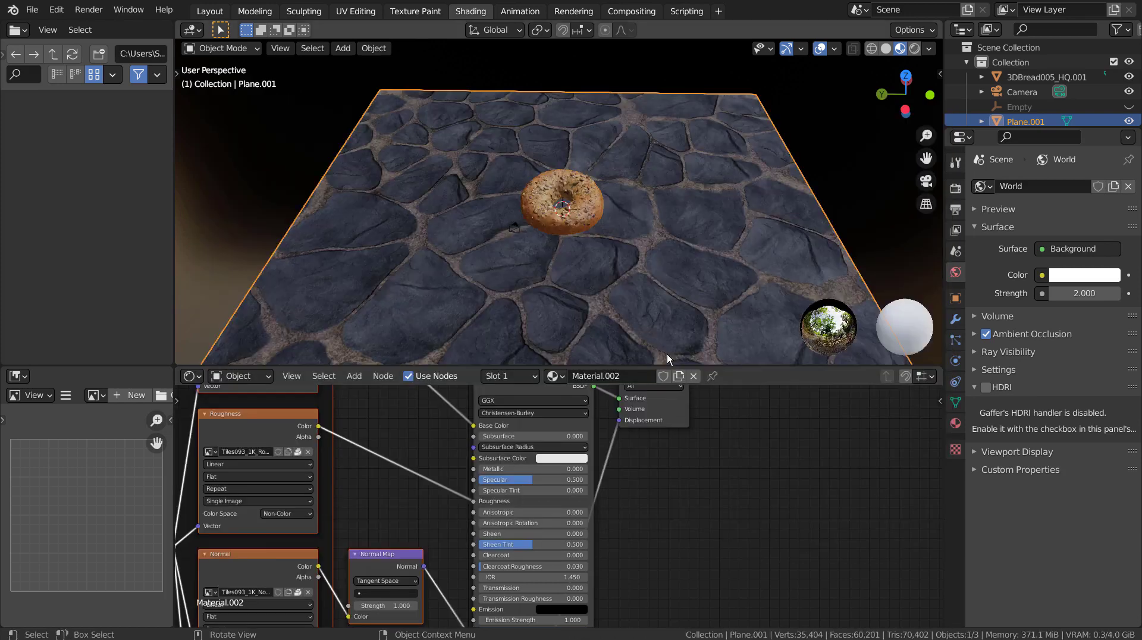
pyautogui.moveTo(658, 276); pyautogui.dragTo(648, 242, button='middle')
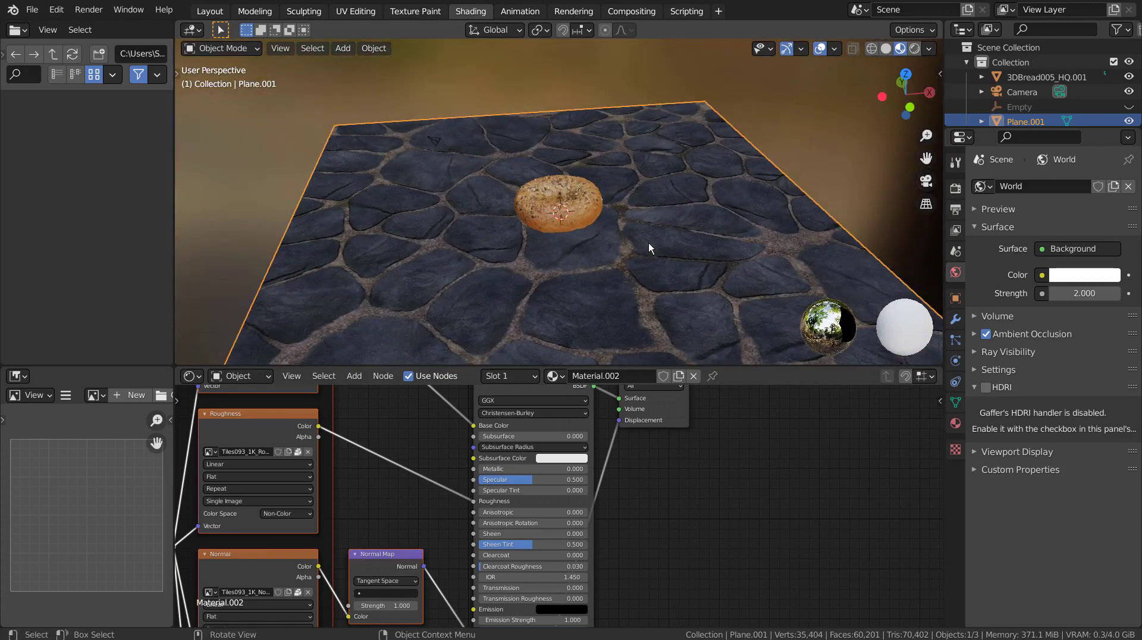
pyautogui.scroll(3, 649, 242)
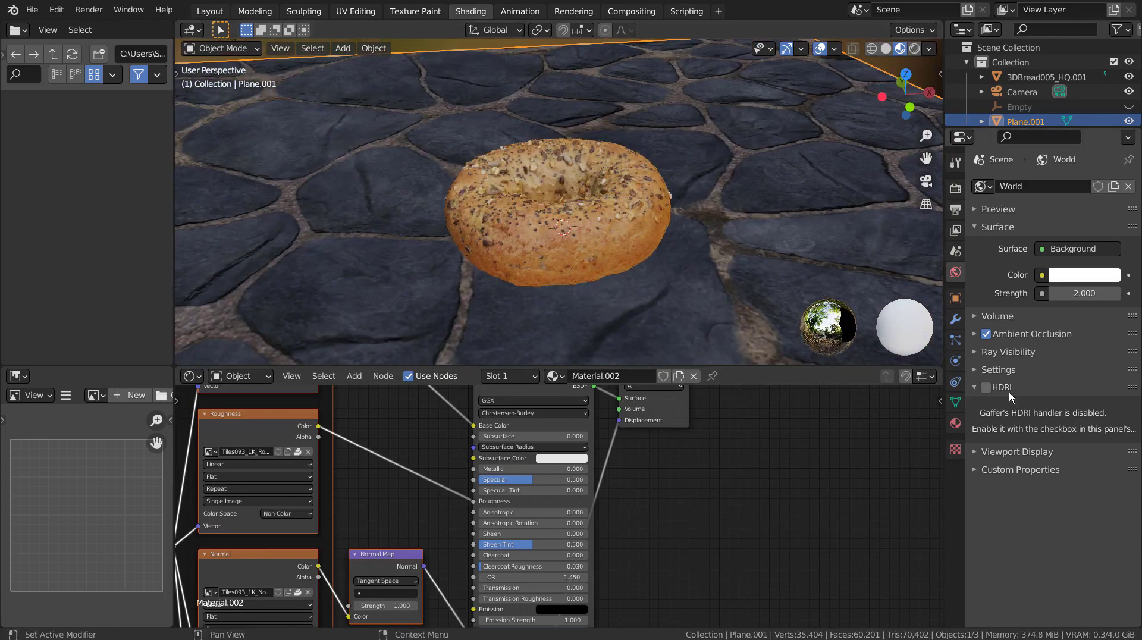
# Add a Displace modifier whose new texture loads the Tiles093_1K_Displacement.jpg image
pyautogui.click(955, 320)
pyautogui.click(1026, 186)
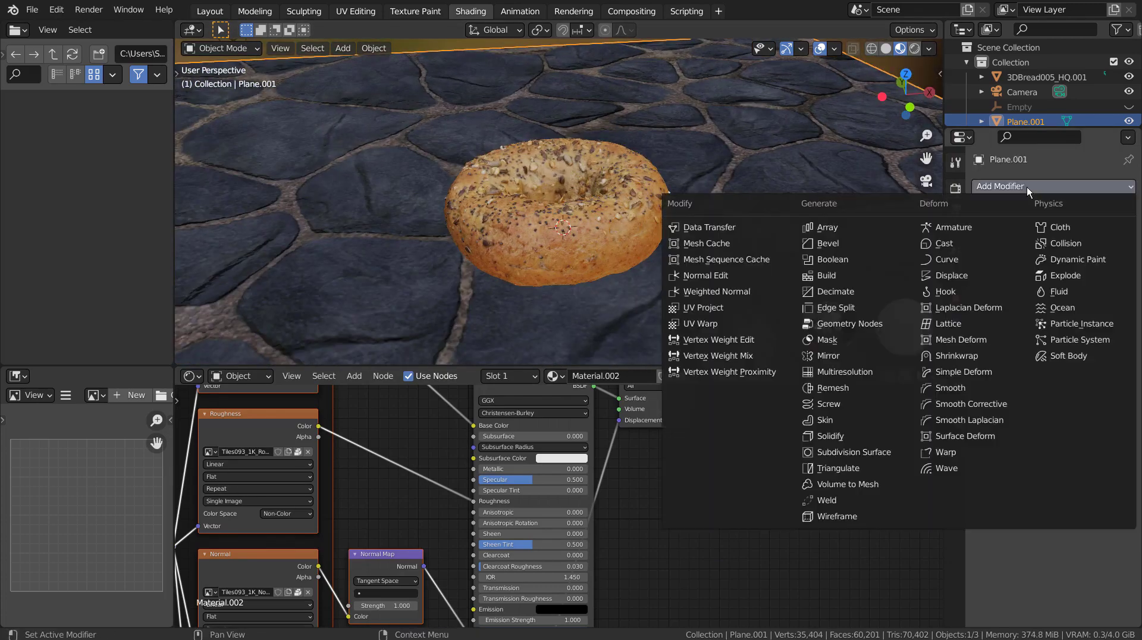
pyautogui.click(994, 277)
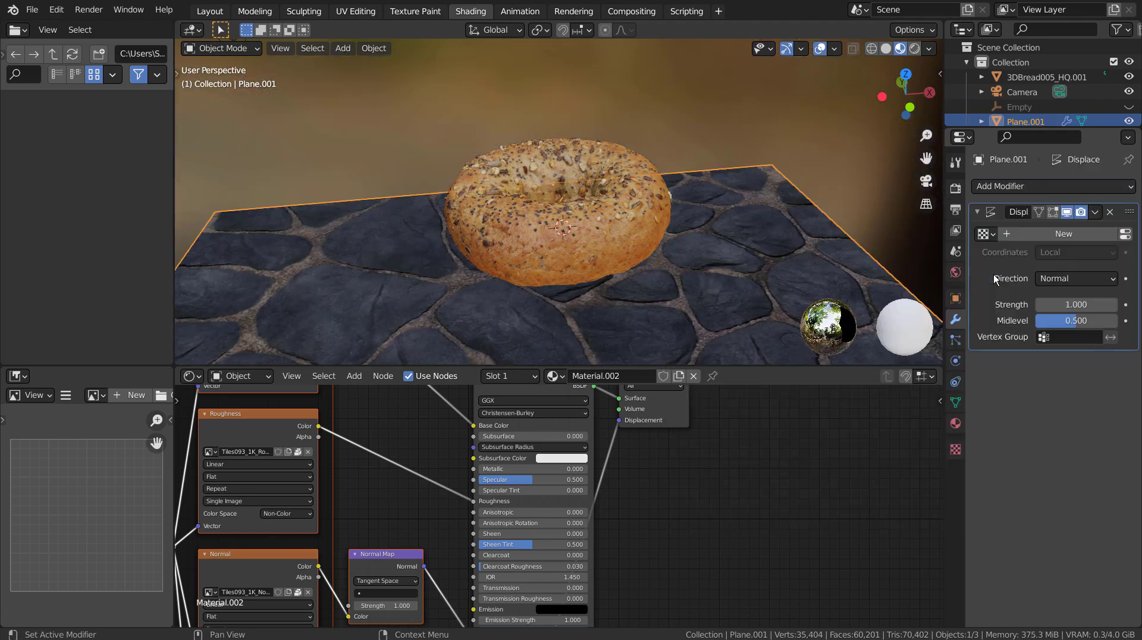
pyautogui.click(1089, 230)
pyautogui.click(1125, 234)
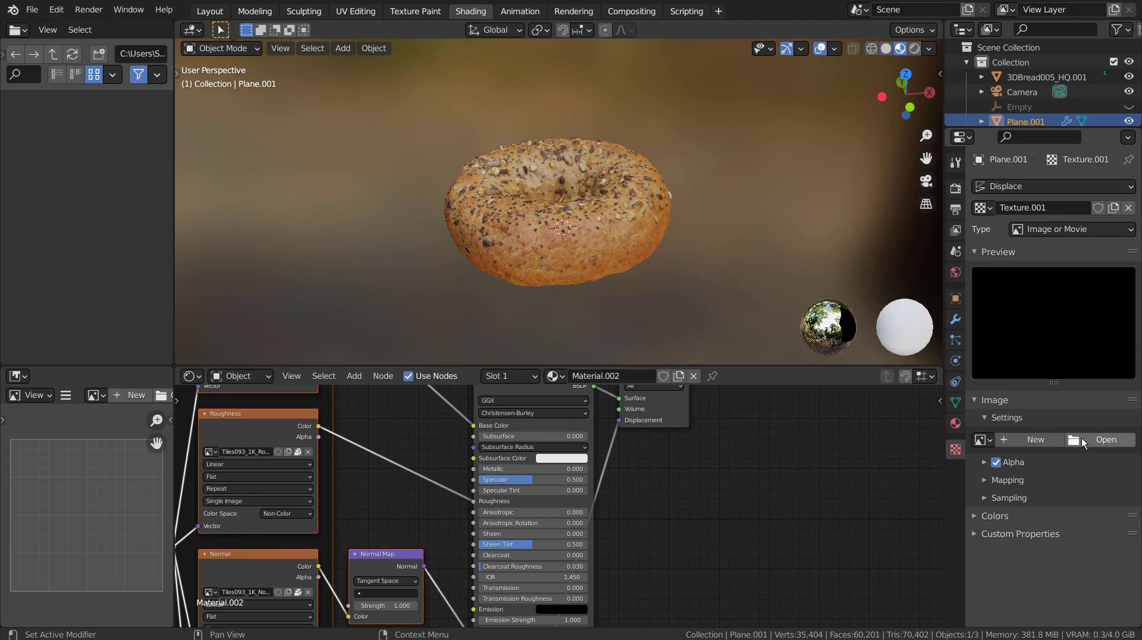
pyautogui.click(1101, 440)
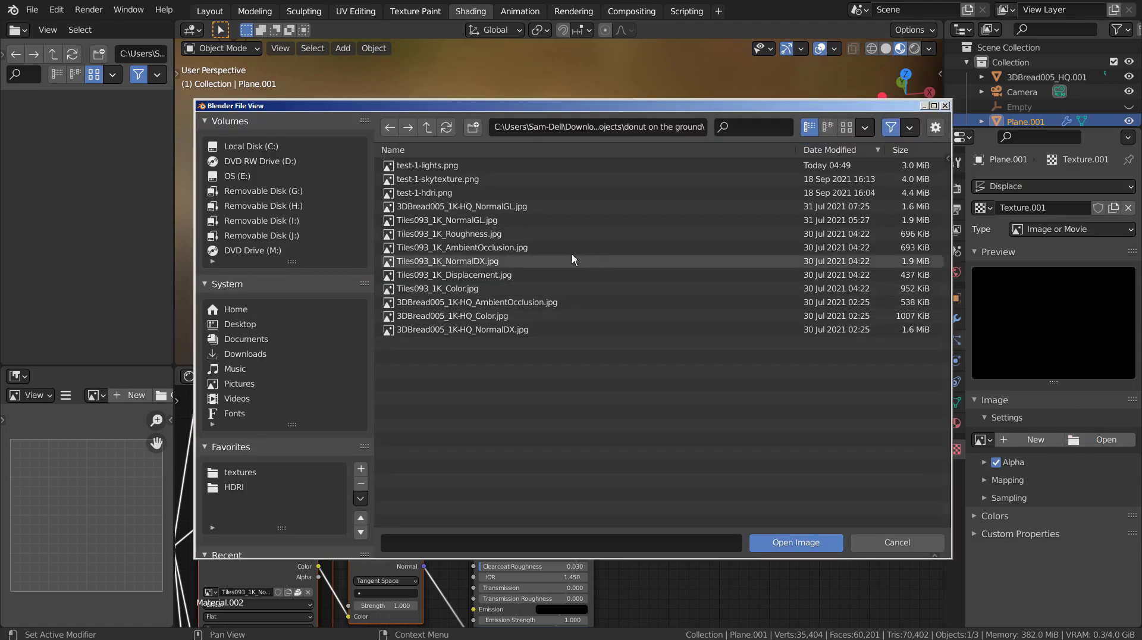
pyautogui.click(541, 273)
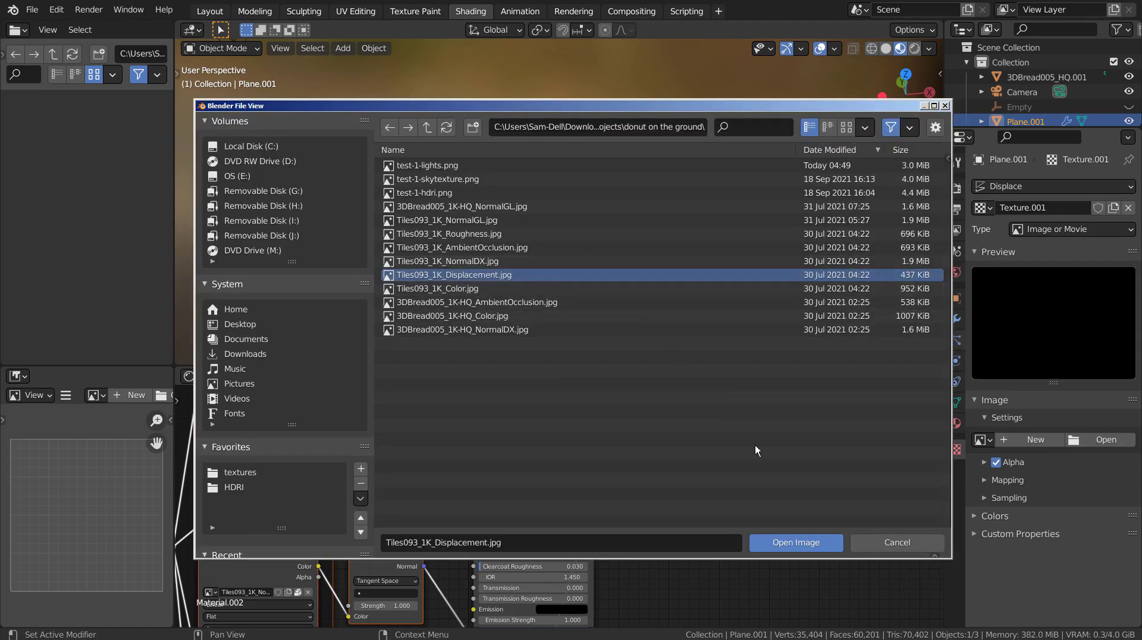
pyautogui.click(804, 542)
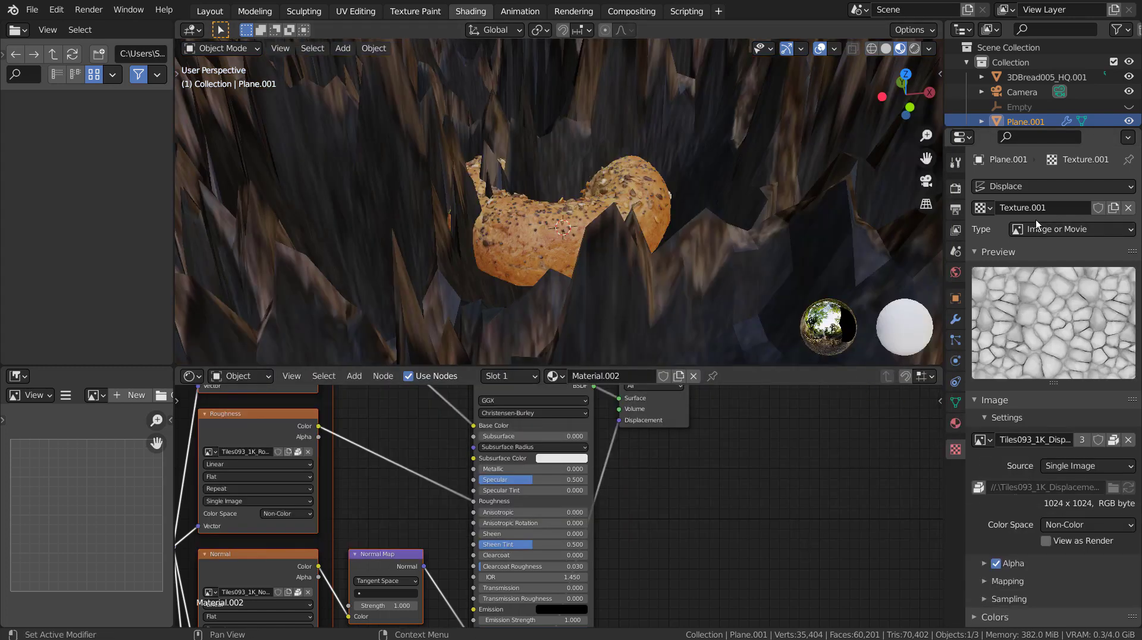
# Set the Displace modifier's strength to 0.1
pyautogui.click(954, 320)
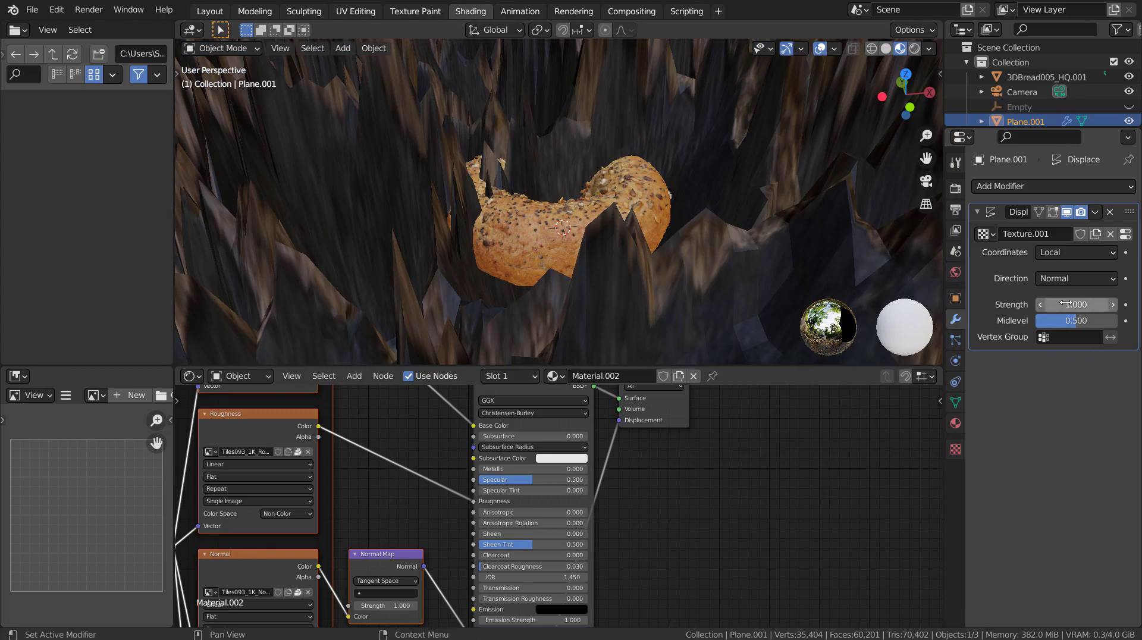
pyautogui.click(1066, 304)
pyautogui.press('BackSpace')
pyautogui.press('BackSpace')
pyautogui.press('BackSpace')
pyautogui.write('0.1')
pyautogui.press('Return')
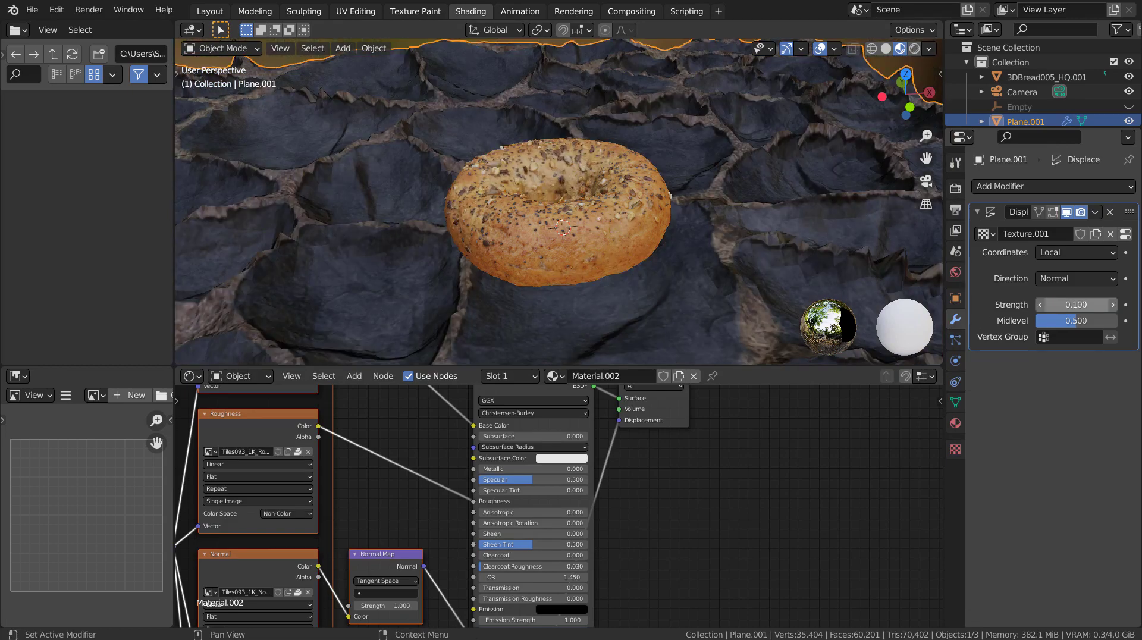
pyautogui.moveTo(659, 152); pyautogui.dragTo(697, 130, button='middle')
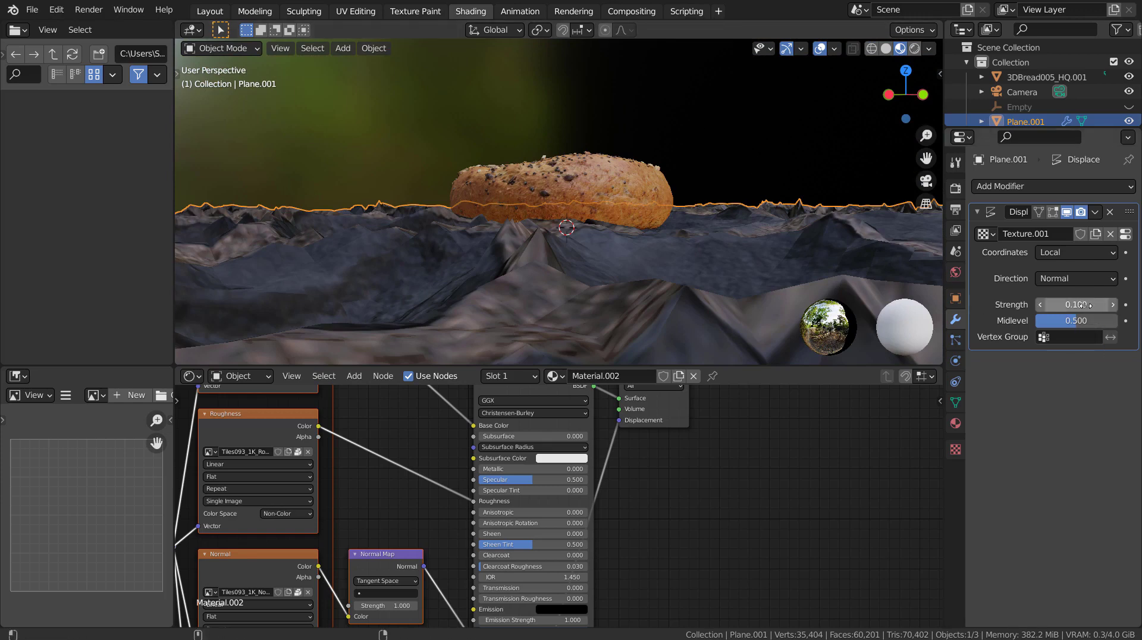
# Lower the displacement strength further to -0.020 for subtle tile relief
pyautogui.moveTo(1086, 305)
pyautogui.mouseDown()
pyautogui.moveTo(1052, 305)
pyautogui.moveTo(1071, 305)
pyautogui.mouseUp()
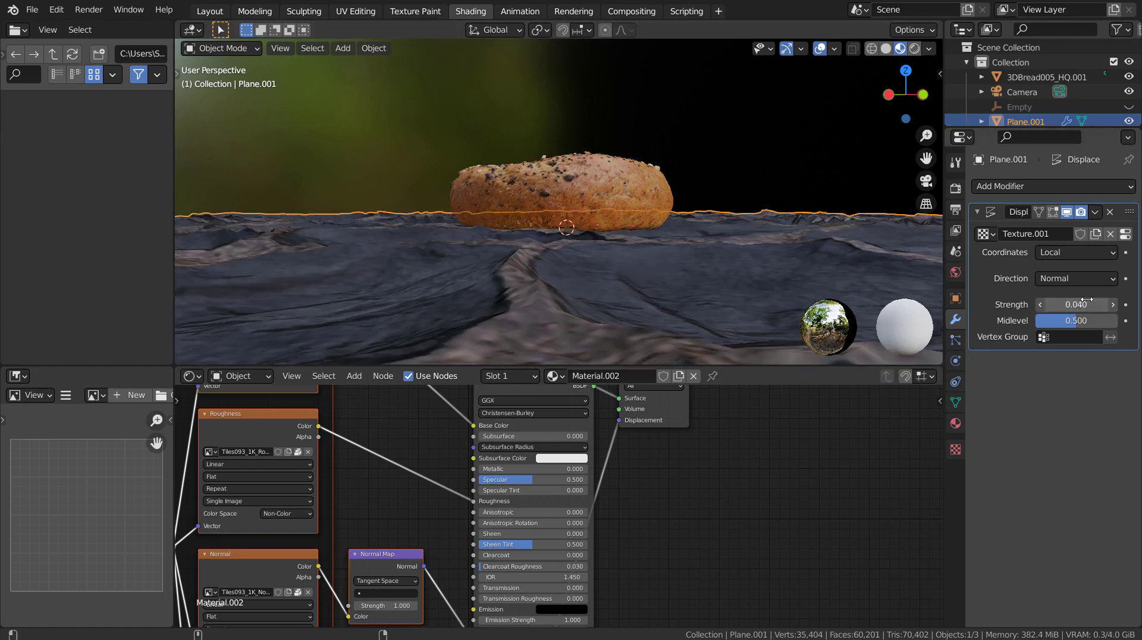
pyautogui.moveTo(1071, 304)
pyautogui.mouseDown()
pyautogui.moveTo(1044, 305)
pyautogui.moveTo(1068, 304)
pyautogui.mouseUp()
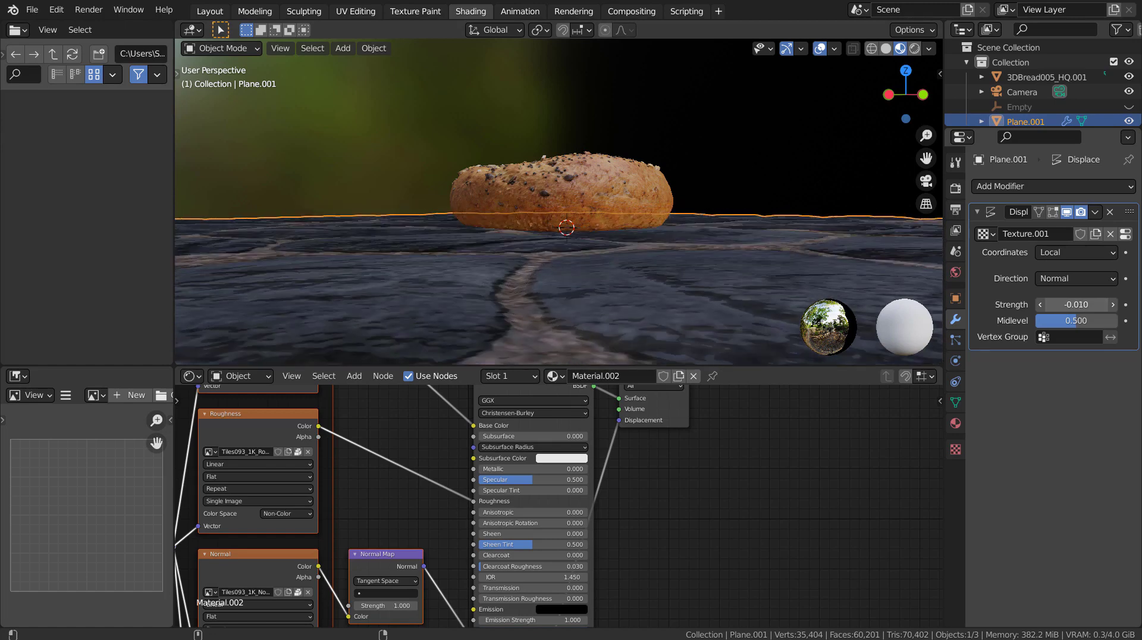
pyautogui.click(1076, 304)
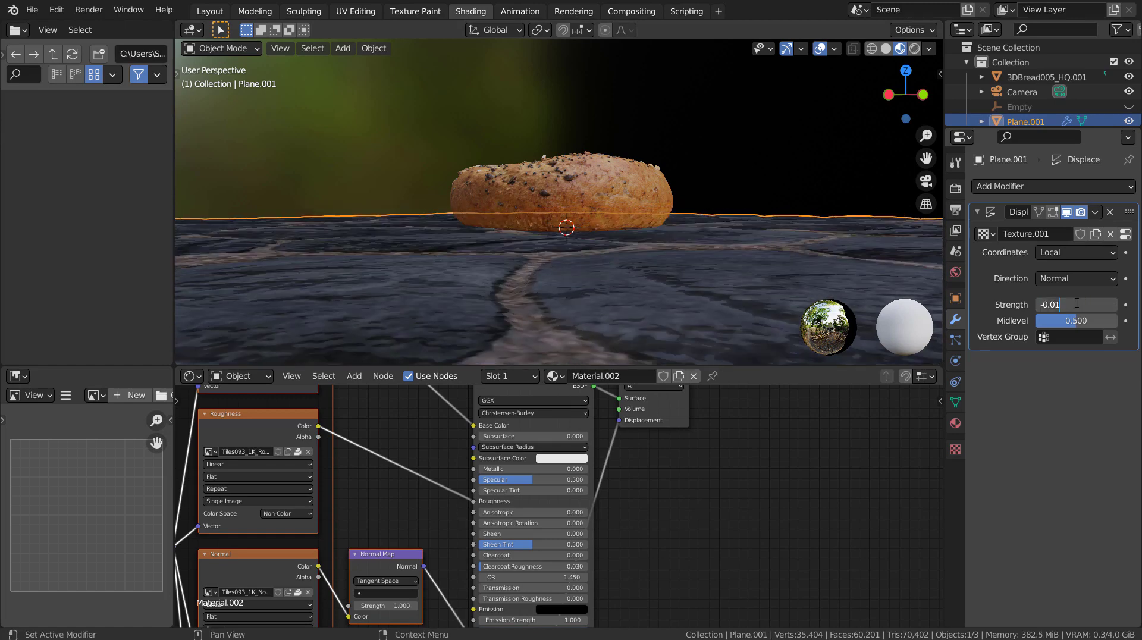
pyautogui.press('BackSpace')
pyautogui.write('2')
pyautogui.press('Return')
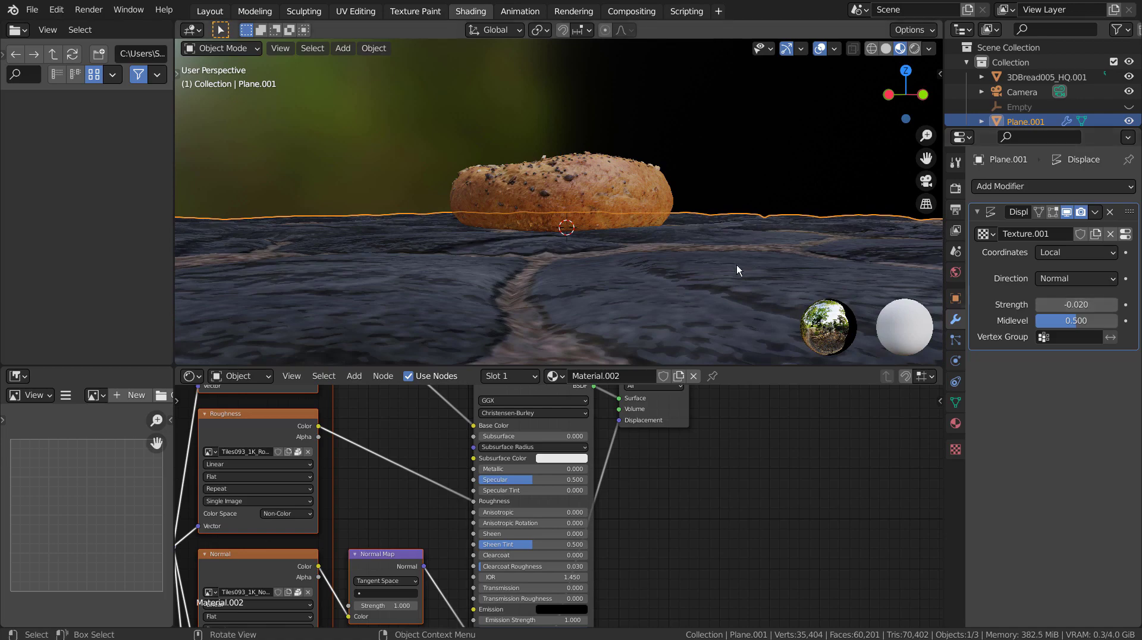
pyautogui.moveTo(737, 265); pyautogui.dragTo(552, 330, button='middle')
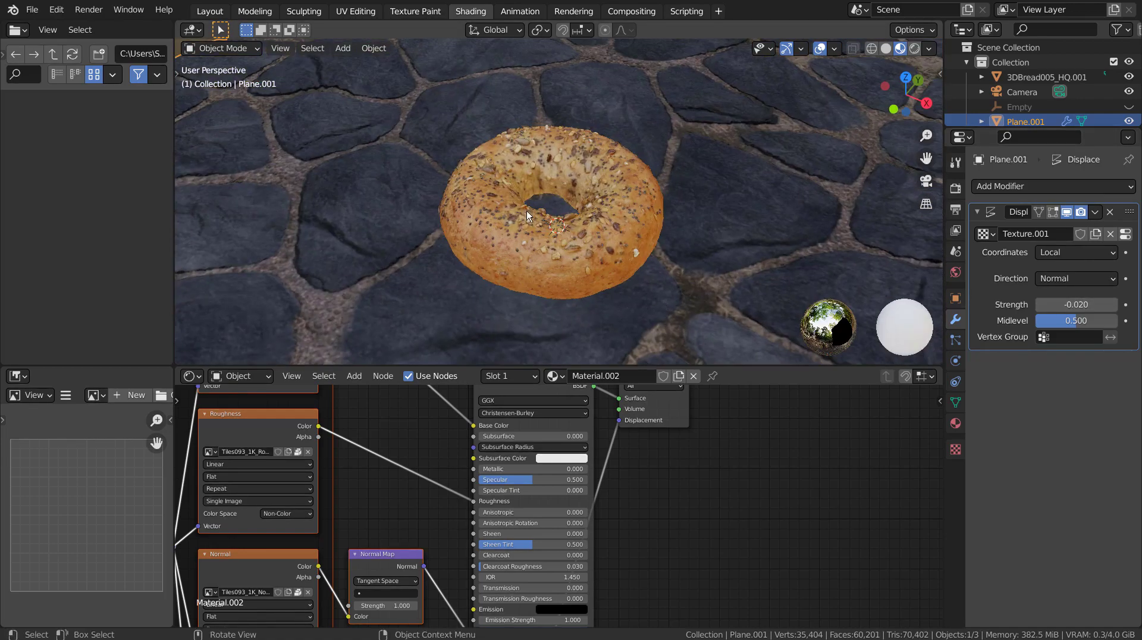
# In the Layout workspace, view through the camera and scale the bagel down
pyautogui.click(210, 11)
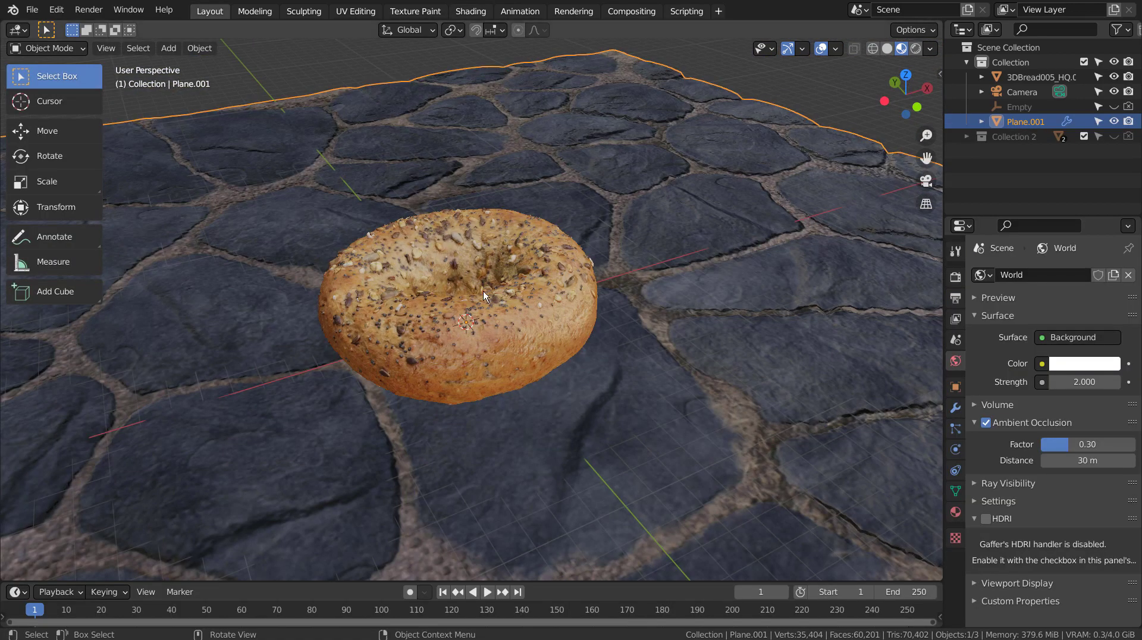
pyautogui.press('KP_0')
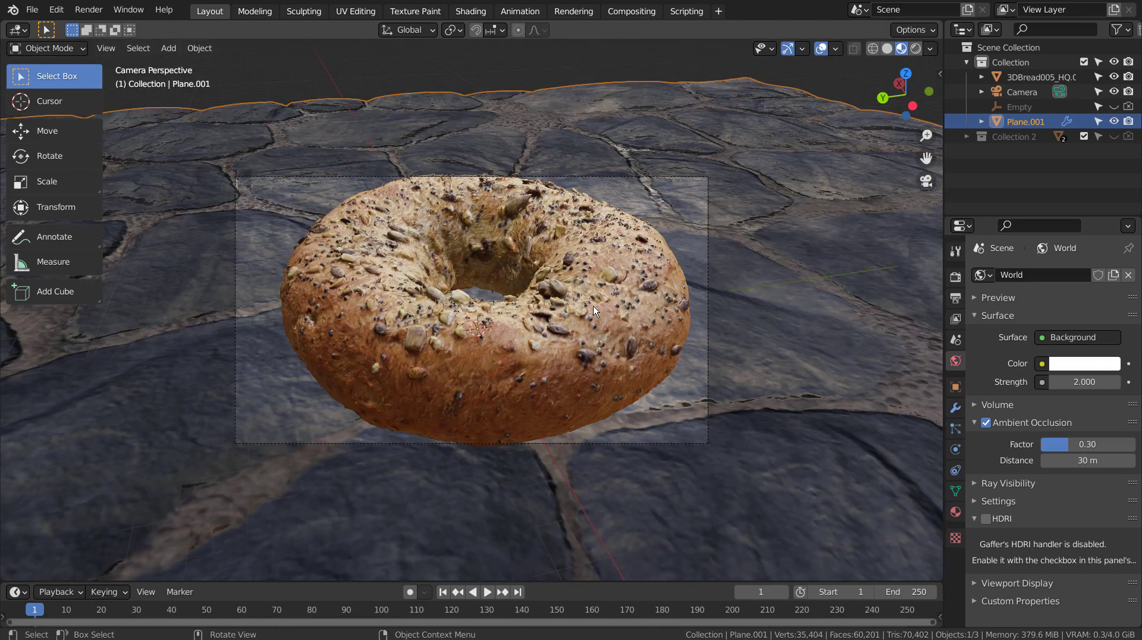
pyautogui.click(594, 306)
pyautogui.press('s')
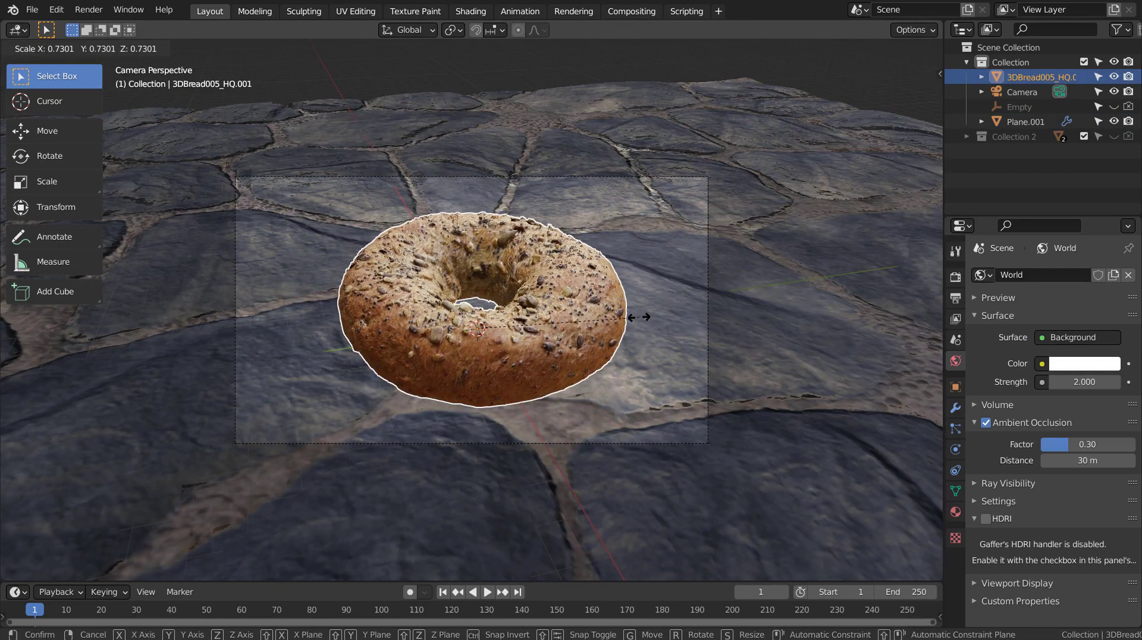
pyautogui.click(626, 324)
# Select the bagel and ground plane together and delete them
pyautogui.press('KP_0')
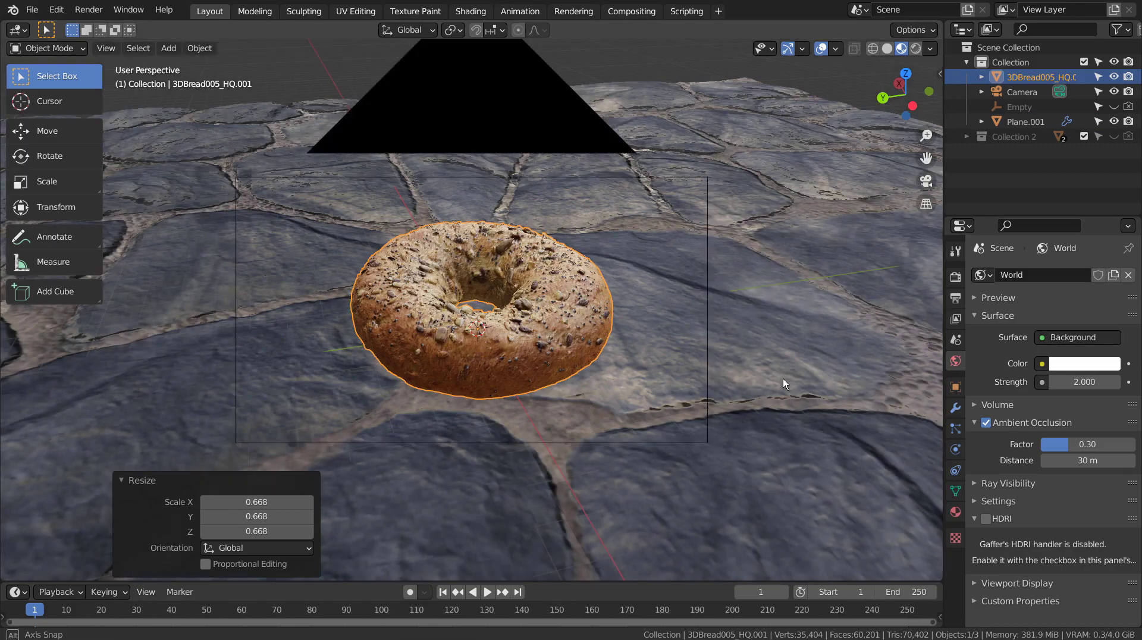
pyautogui.moveTo(776, 430)
pyautogui.mouseDown(button='middle')
pyautogui.moveTo(639, 463)
pyautogui.moveTo(855, 413)
pyautogui.moveTo(808, 409)
pyautogui.moveTo(737, 445)
pyautogui.moveTo(390, 398)
pyautogui.moveTo(809, 430)
pyautogui.moveTo(745, 330)
pyautogui.mouseUp(button='middle')
pyautogui.keyDown('shift'); pyautogui.click(702, 304); pyautogui.keyUp('shift')
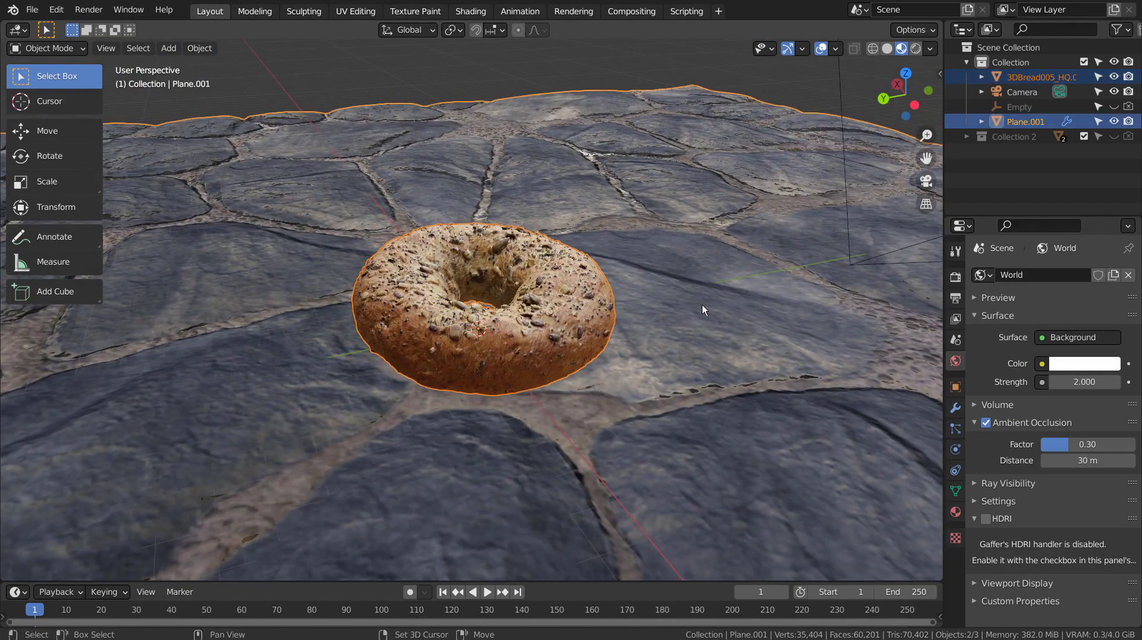
pyautogui.press('x')
pyautogui.click(702, 305)
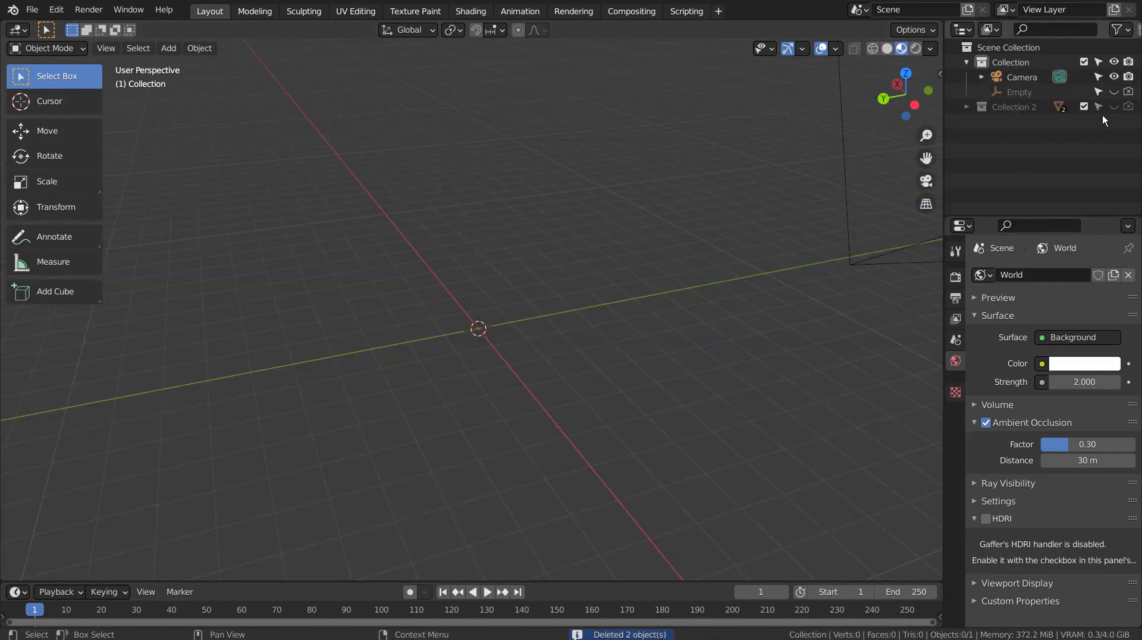